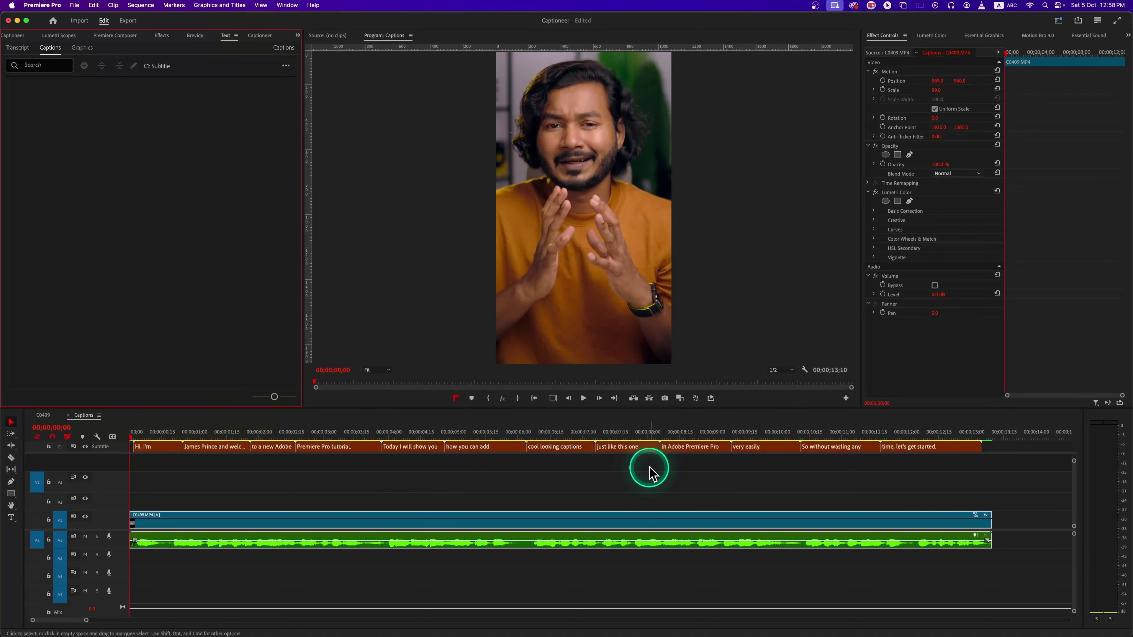
Select the tutorial caption clip and add the Block Subtitles V04 MOGRT from Captioneer's CREATE options.
{"action": "left_click", "coordinate": [340, 442]}
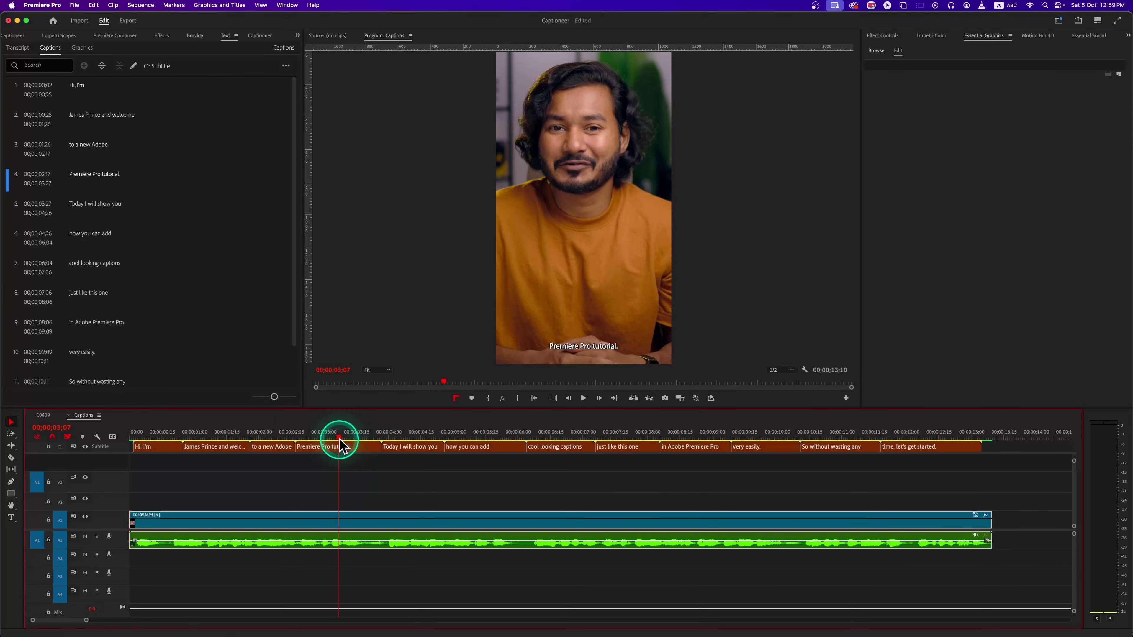
{"action": "left_click", "coordinate": [344, 447]}
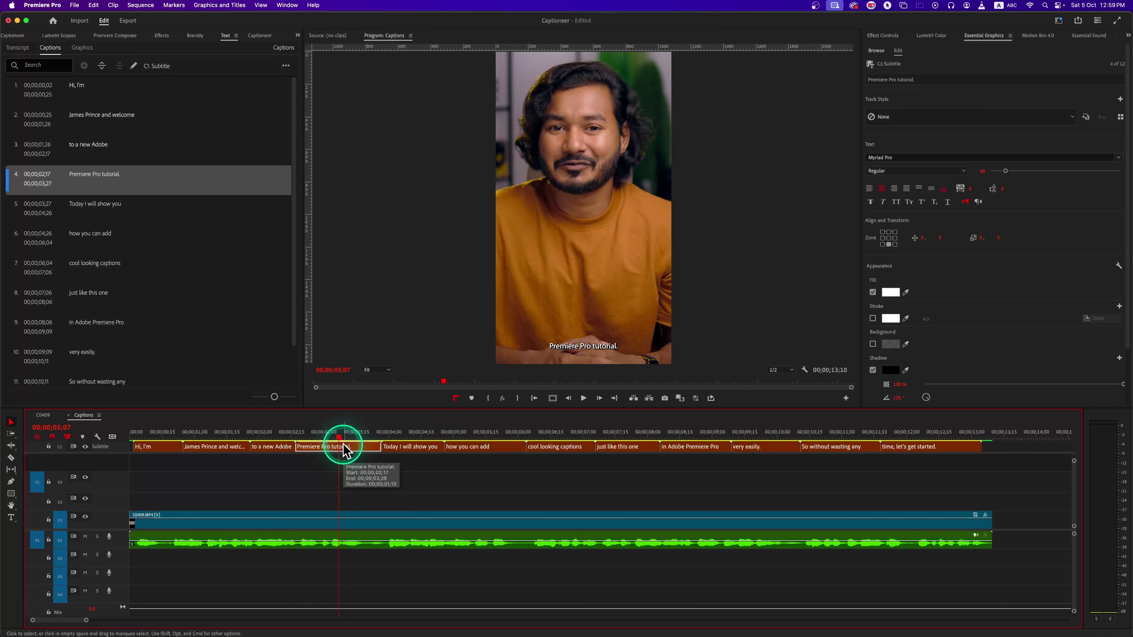
{"action": "left_click", "coordinate": [877, 38]}
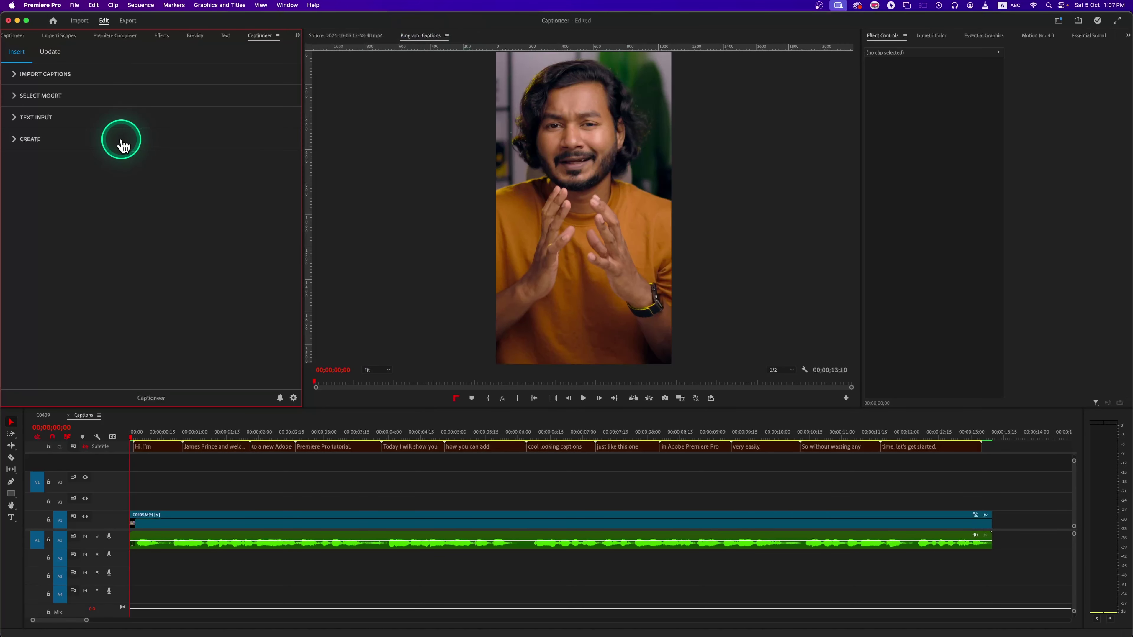
{"action": "left_click", "coordinate": [119, 140]}
{"action": "left_click", "coordinate": [68, 226]}
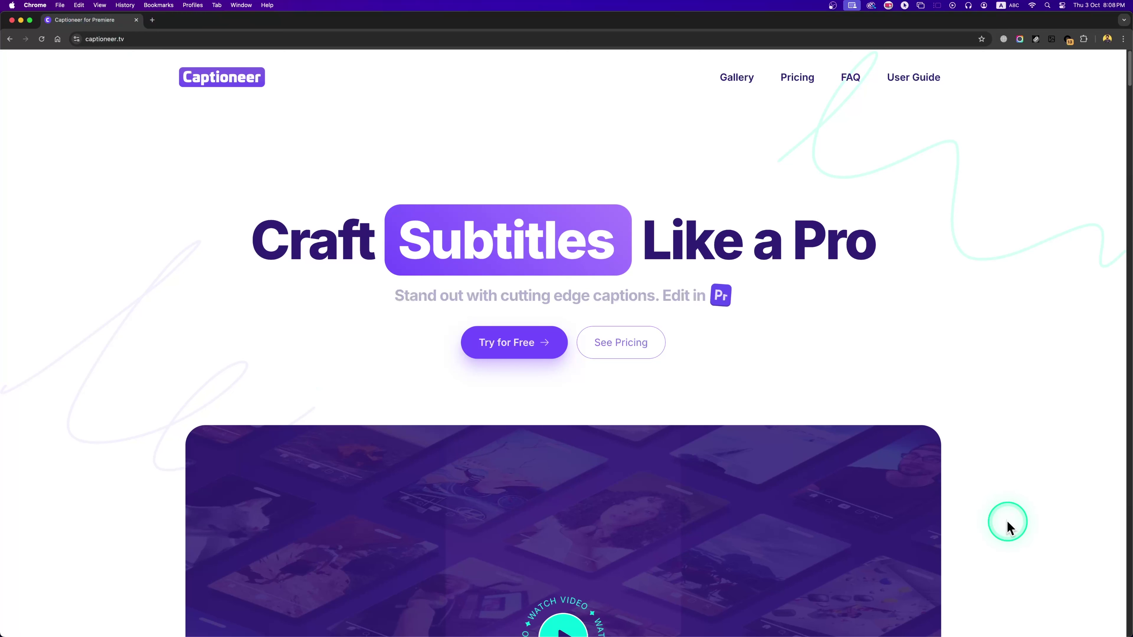
Start the free Captioneer trial checkout and submit the order.
{"action": "left_click", "coordinate": [506, 349]}
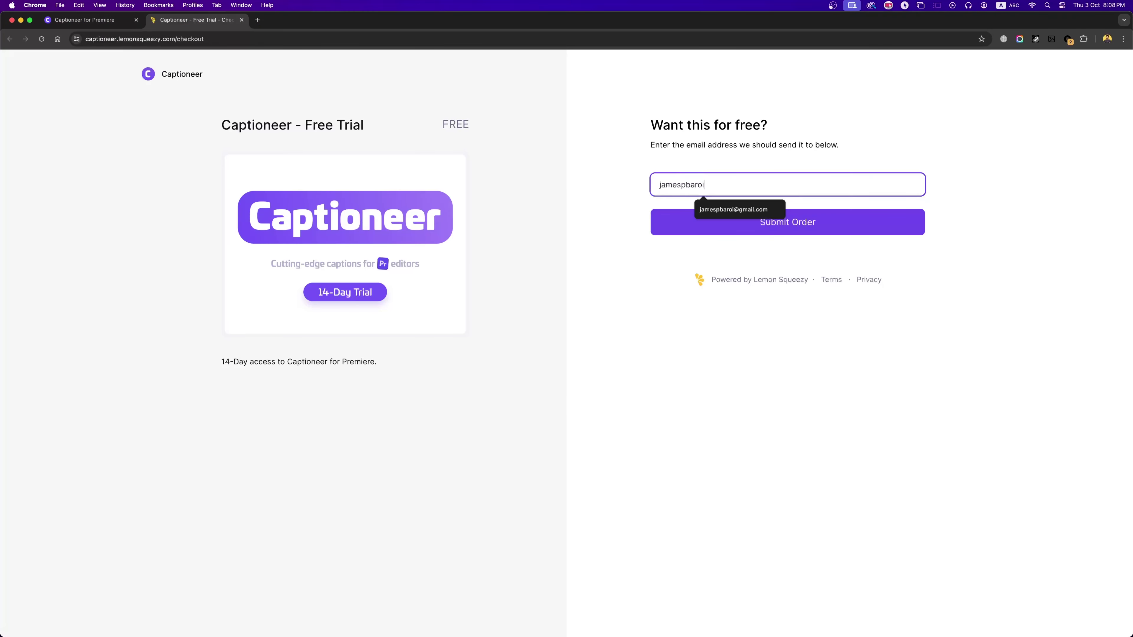
{"action": "left_click", "coordinate": [736, 222]}
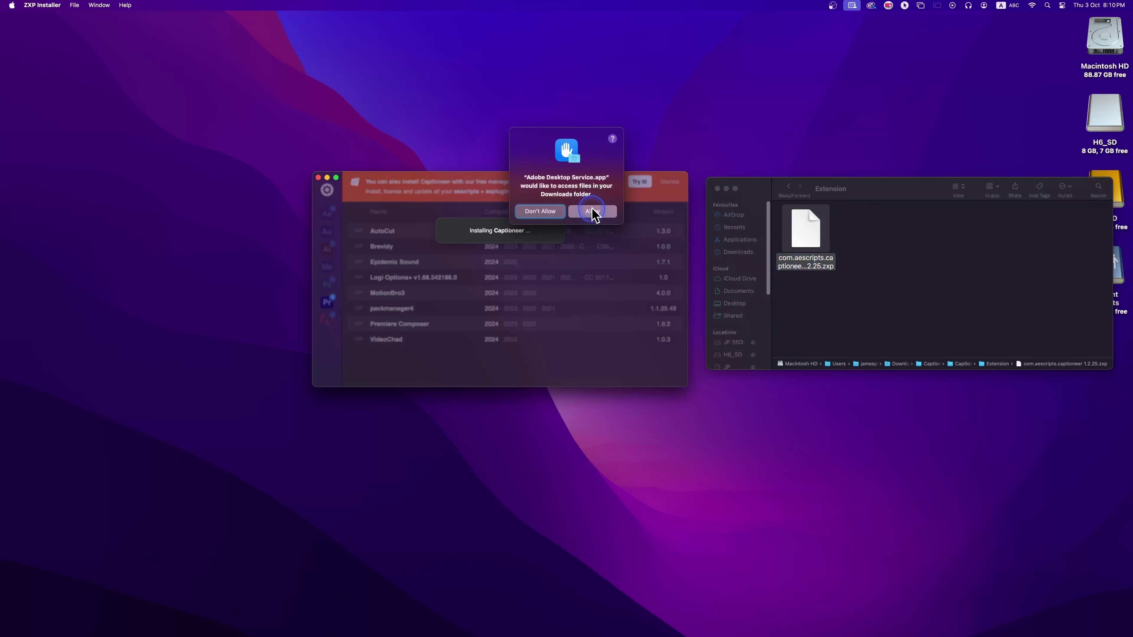
Allow the installer Downloads access and dismiss the Captioneer 1.2.25 success message.
{"action": "left_click", "coordinate": [592, 211]}
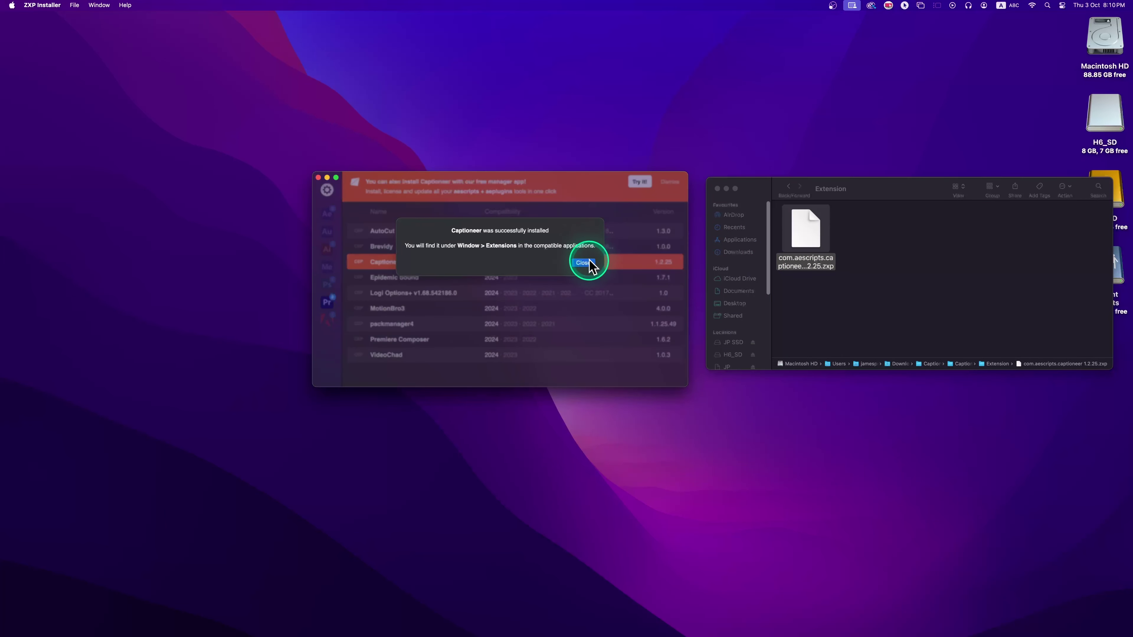
{"action": "left_click", "coordinate": [589, 263]}
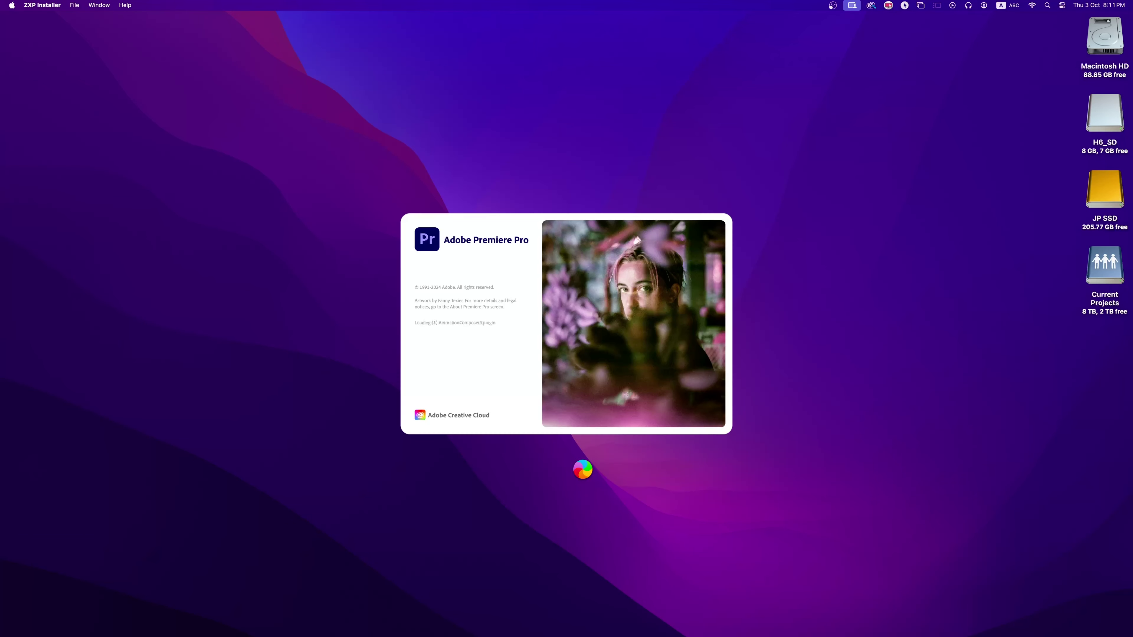
Open the Captioneer panel from Window > Extensions.
{"action": "left_click", "coordinate": [362, 8]}
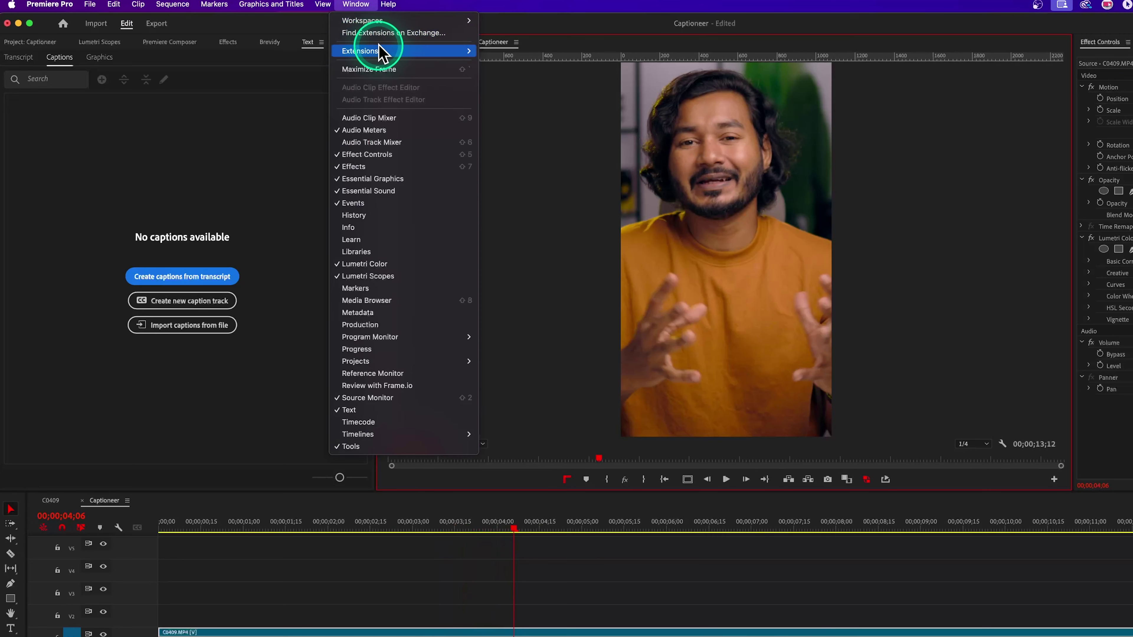
{"action": "left_click", "coordinate": [518, 88]}
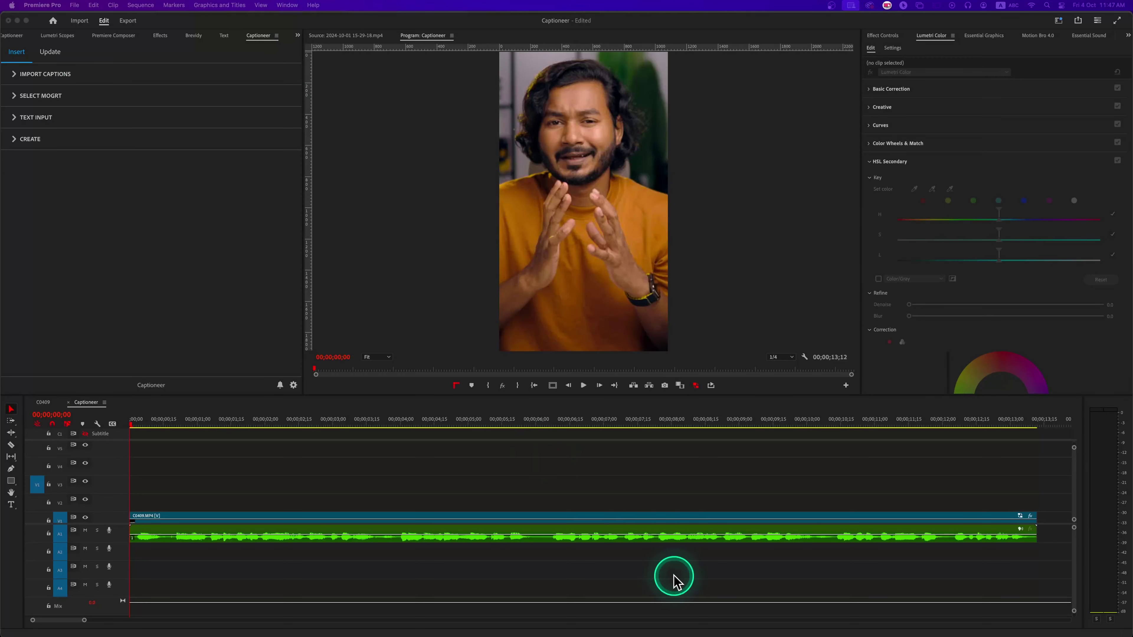
Open Essential Graphics and add Captioneer_1.2.25's MOGRTS folder as a local templates source.
{"action": "left_click", "coordinate": [288, 5]}
{"action": "left_click", "coordinate": [300, 145]}
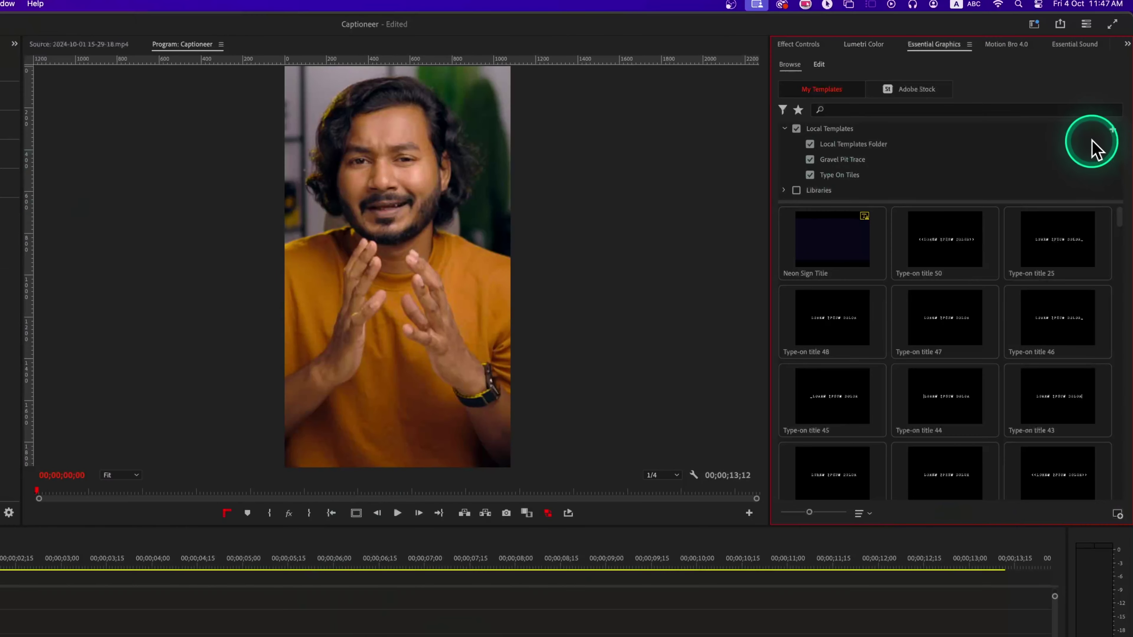
{"action": "left_click", "coordinate": [1111, 131]}
{"action": "left_click", "coordinate": [312, 230]}
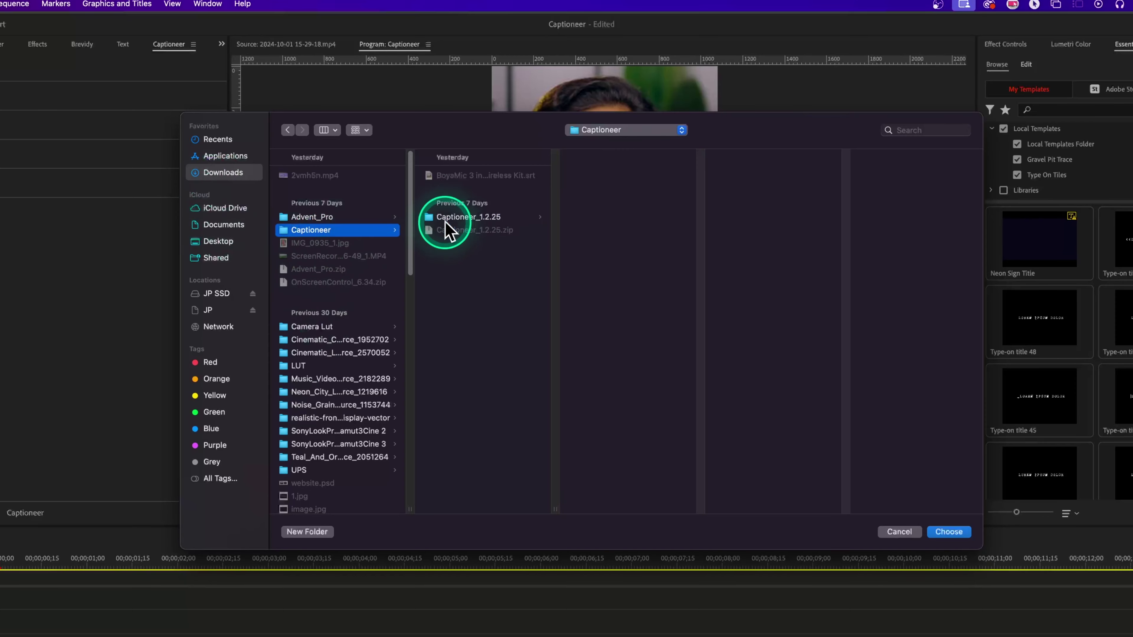
{"action": "left_click", "coordinate": [448, 218]}
{"action": "left_click", "coordinate": [597, 190]}
{"action": "left_click", "coordinate": [959, 532]}
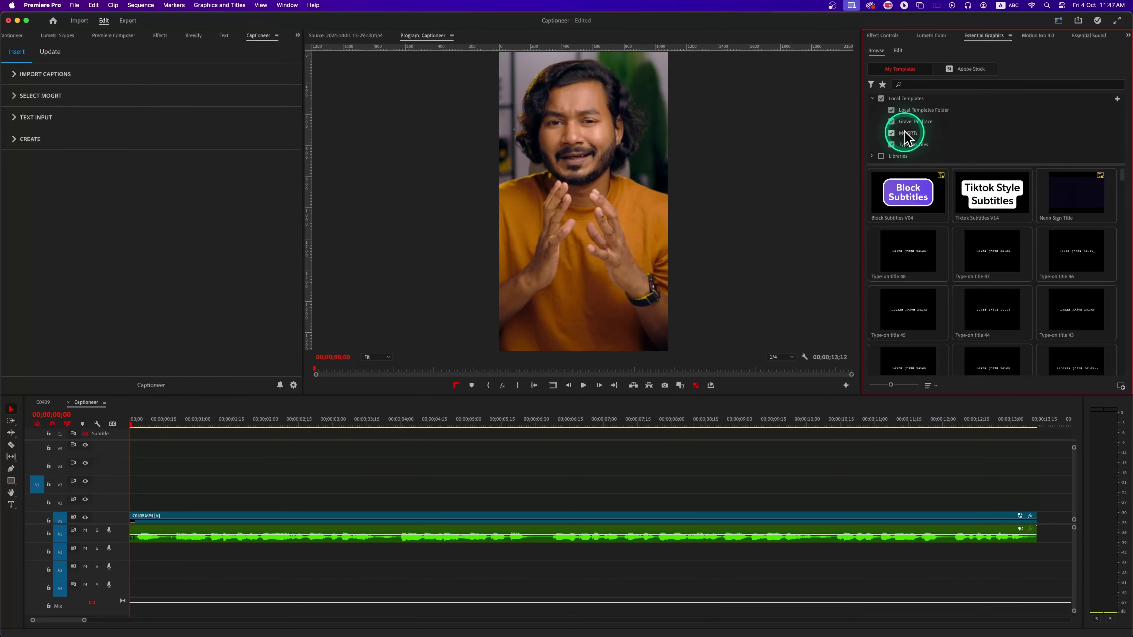
{"action": "left_click", "coordinate": [905, 134]}
{"action": "left_click", "coordinate": [905, 134]}
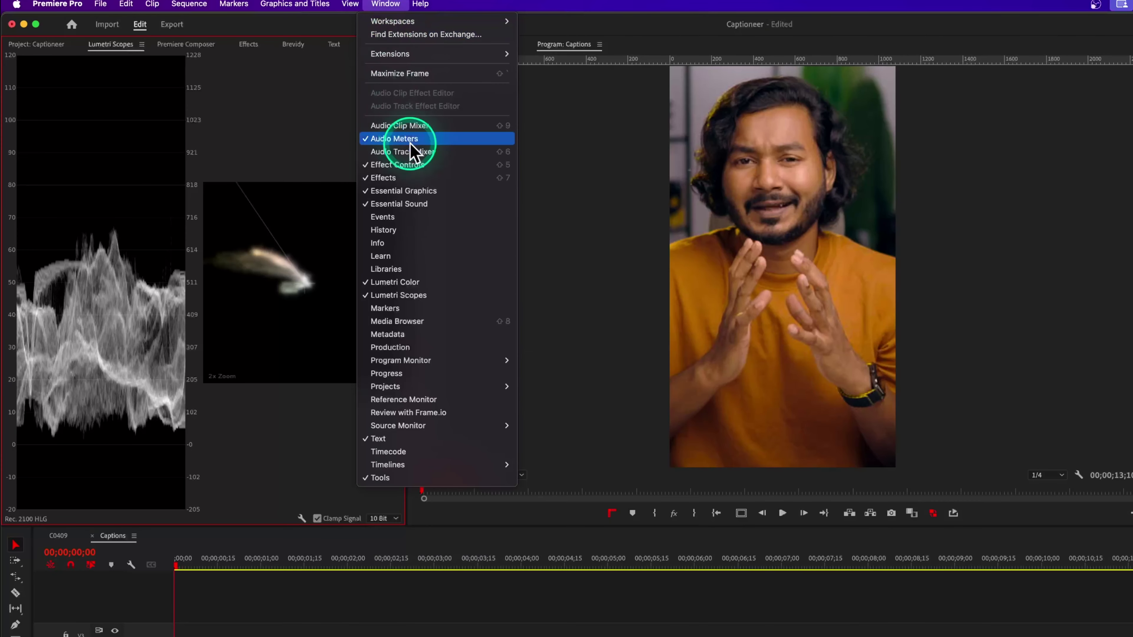
Transcribe the clip's audio in the Text panel and review the transcript.
{"action": "left_click", "coordinate": [409, 438]}
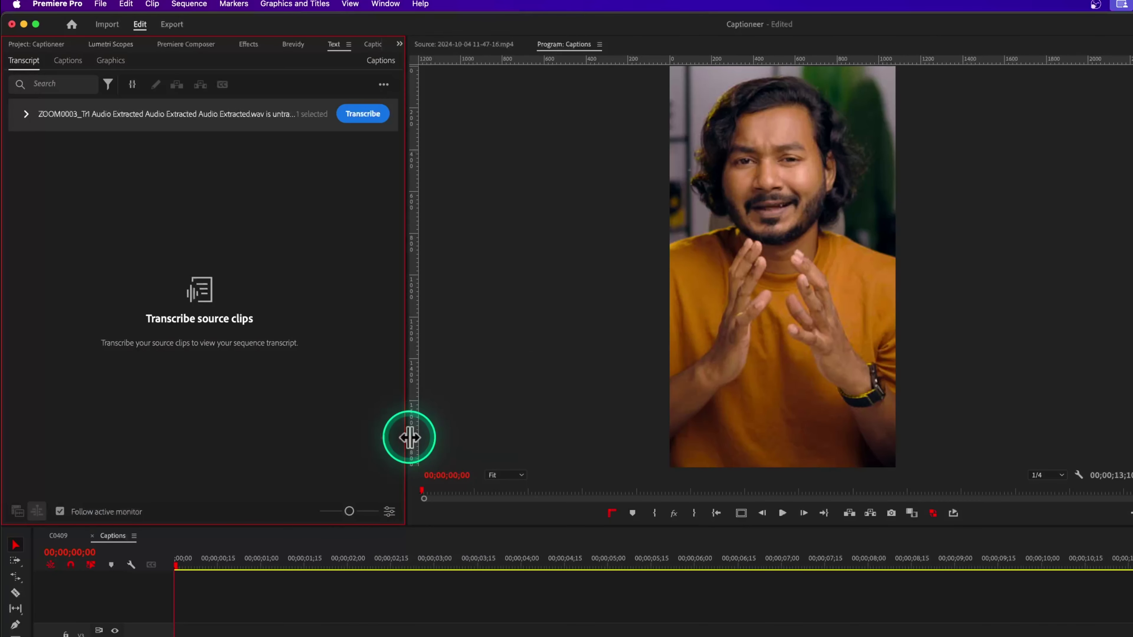
{"action": "left_click", "coordinate": [361, 116]}
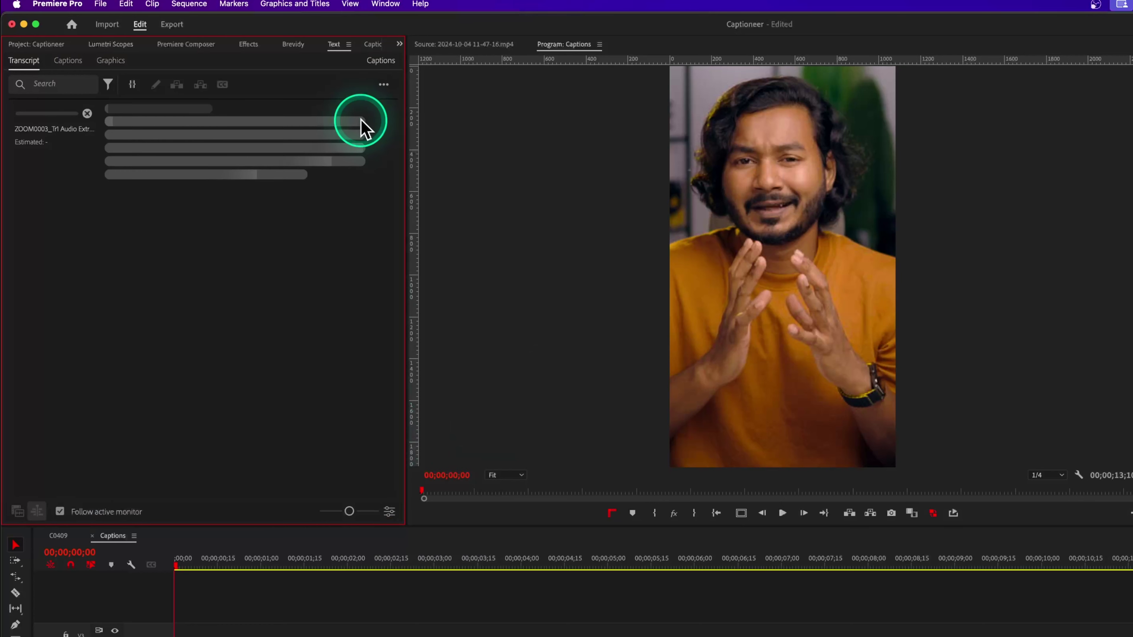
{"action": "double_click", "coordinate": [141, 123]}
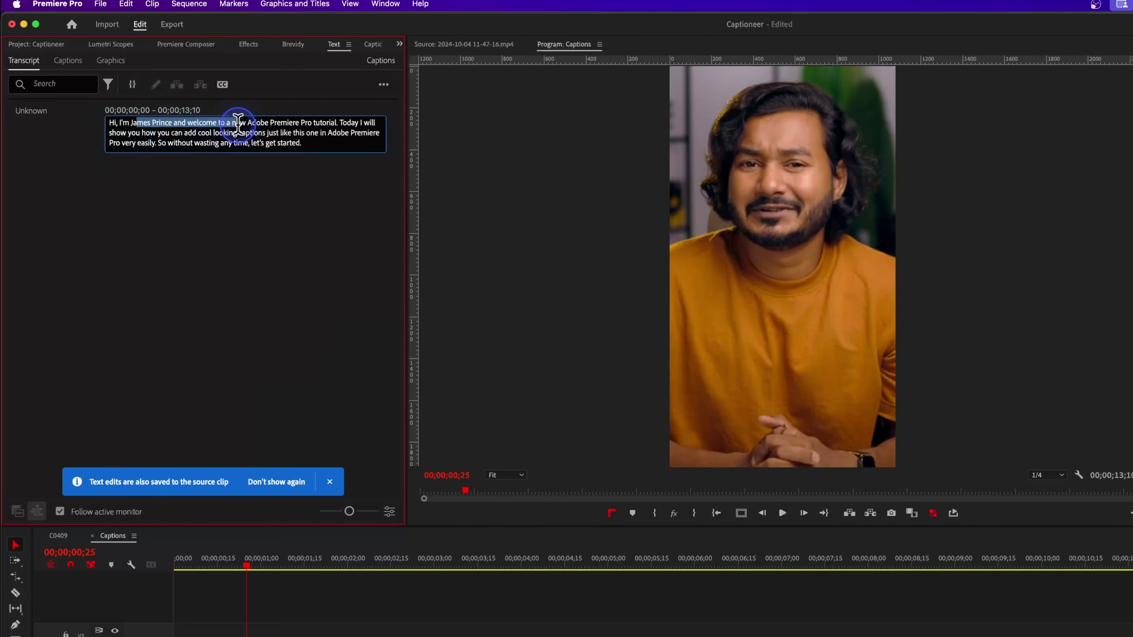
{"action": "left_click_drag", "start_coordinate": [238, 124], "coordinate": [326, 126]}
{"action": "left_click", "coordinate": [177, 144]}
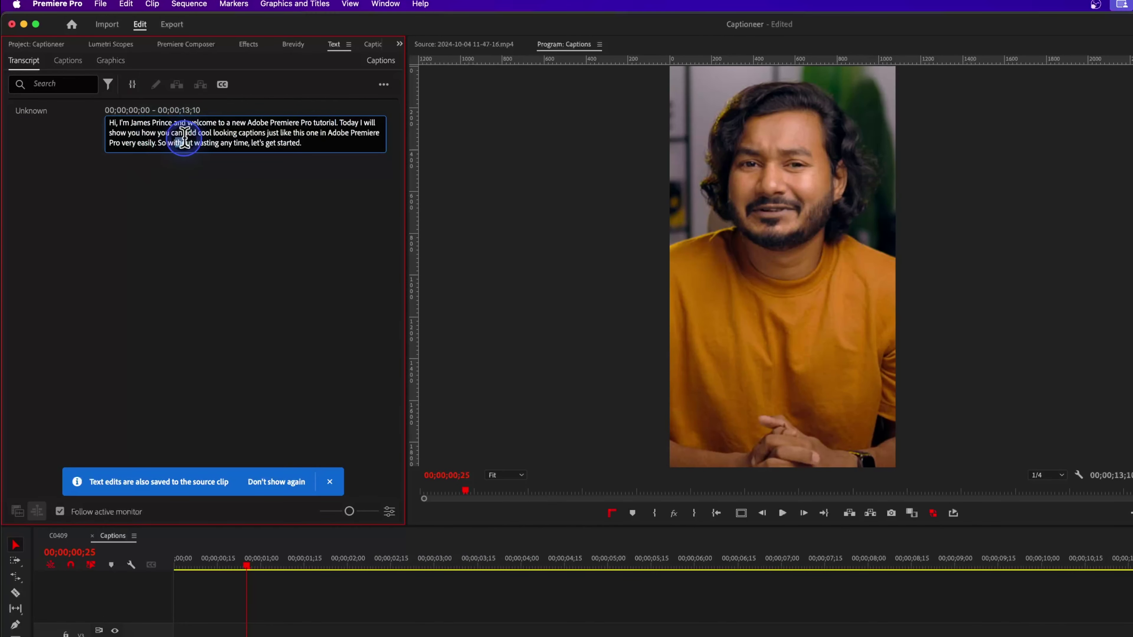
{"action": "left_click", "coordinate": [383, 85]}
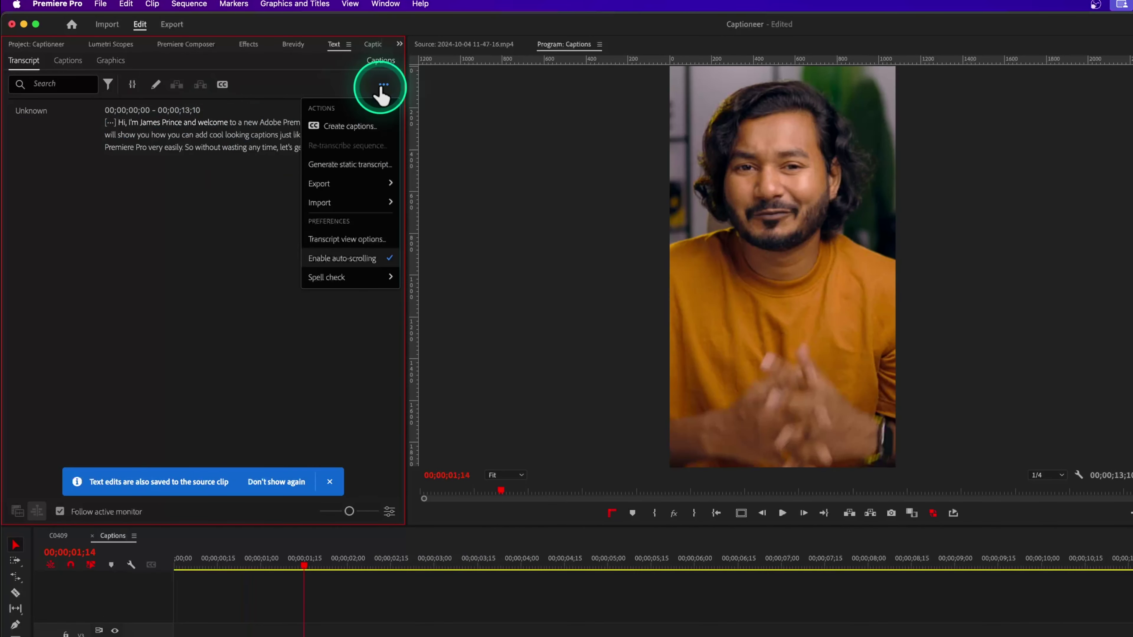
Create single-line Subtitle-format captions from the transcript.
{"action": "left_click", "coordinate": [363, 127]}
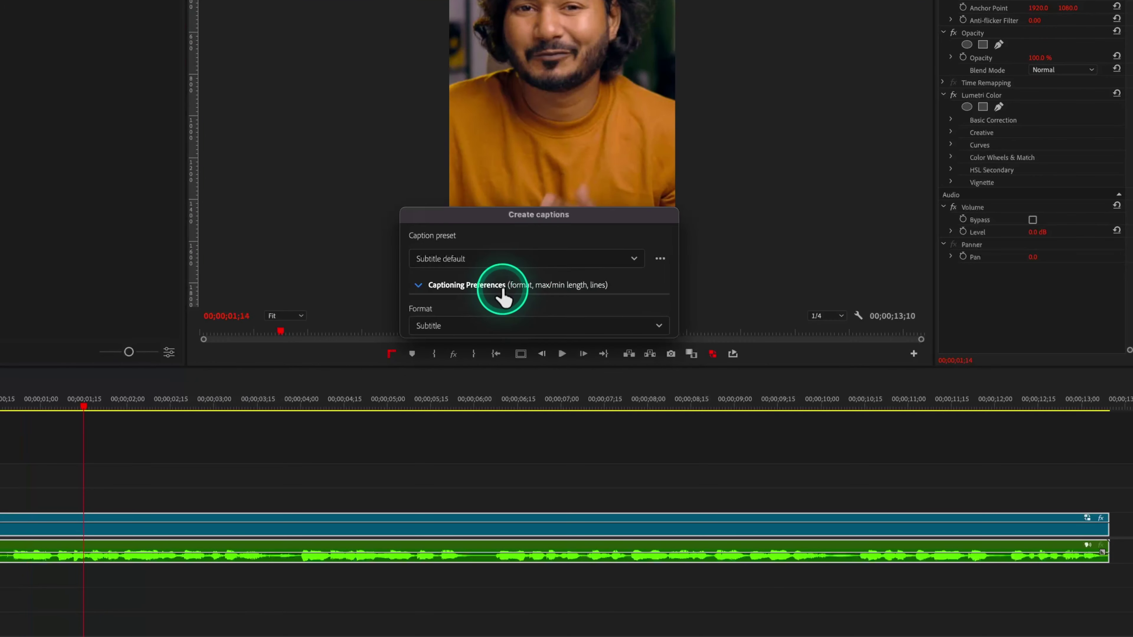
{"action": "left_click", "coordinate": [503, 295]}
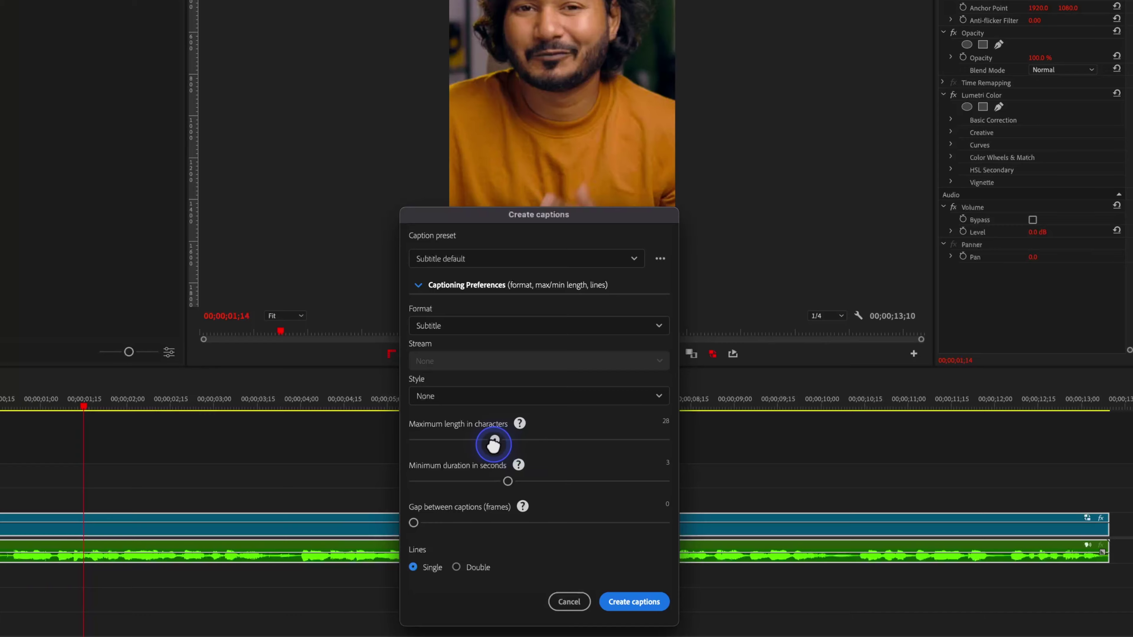
{"action": "left_click", "coordinate": [634, 601]}
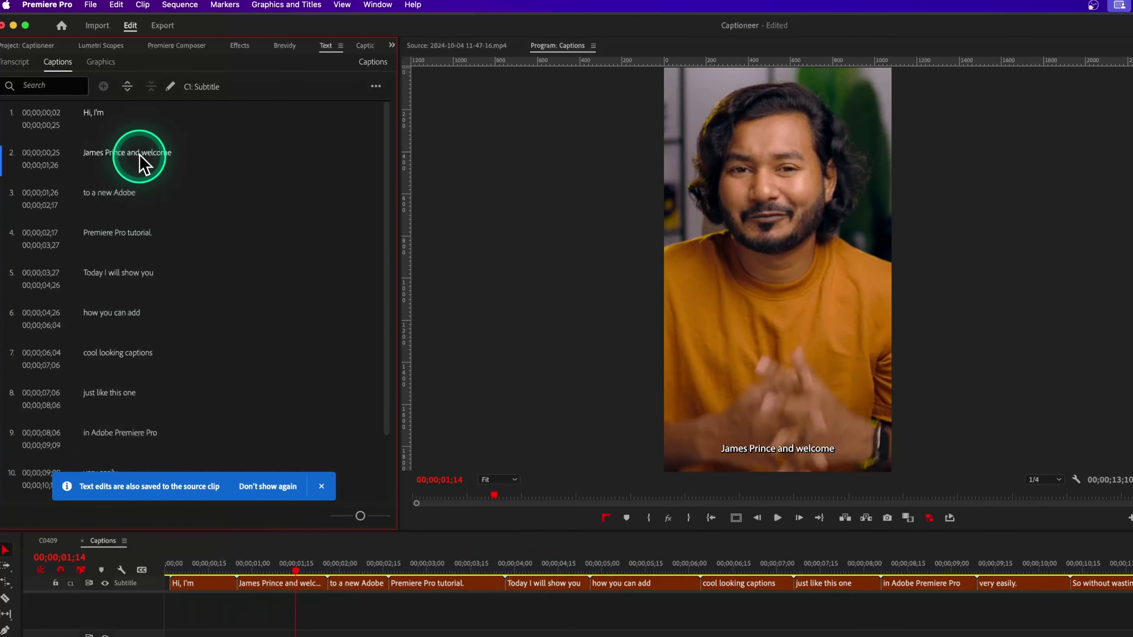
Export the captions as an SRT file named Captions.srt to the Desktop.
{"action": "left_click", "coordinate": [375, 88]}
{"action": "mouse_move", "coordinate": [344, 152]}
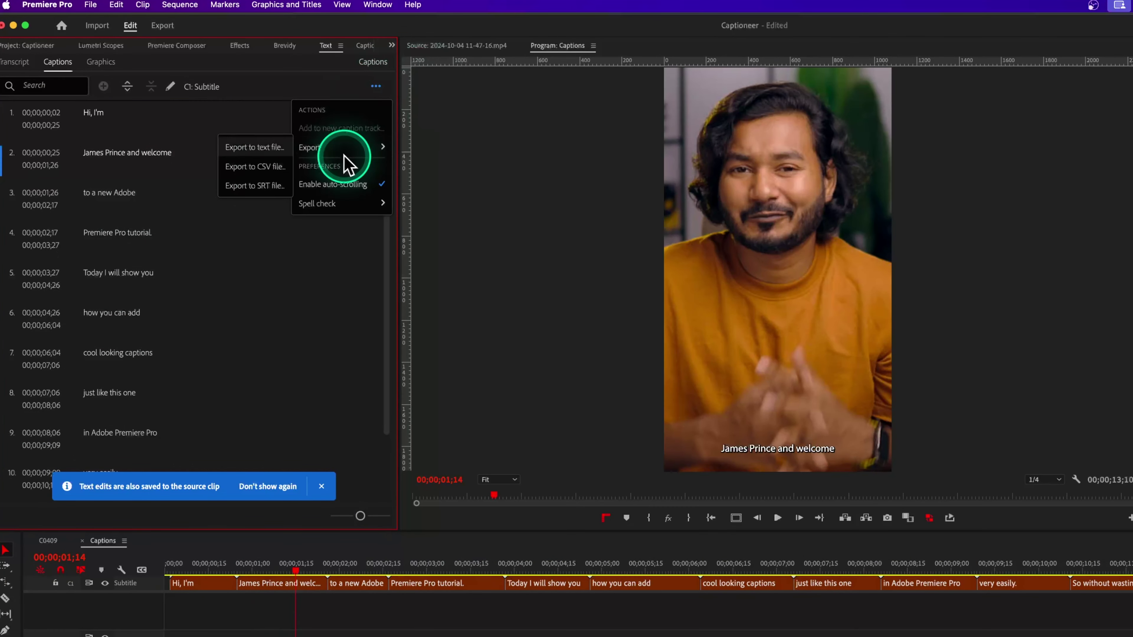
{"action": "left_click", "coordinate": [247, 186]}
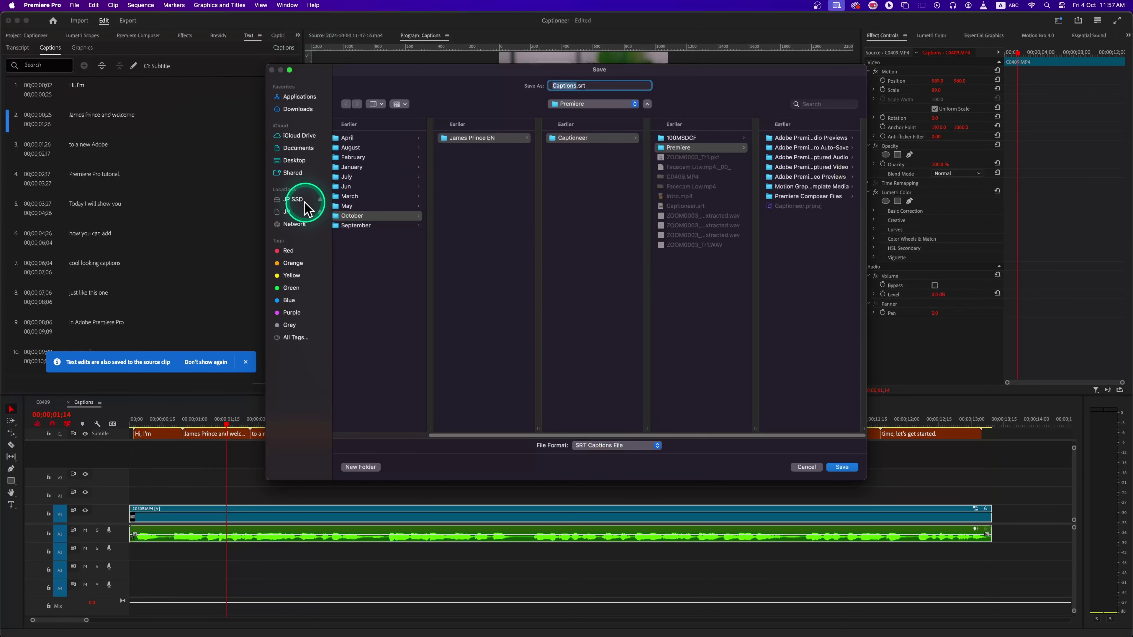
{"action": "left_click", "coordinate": [297, 166]}
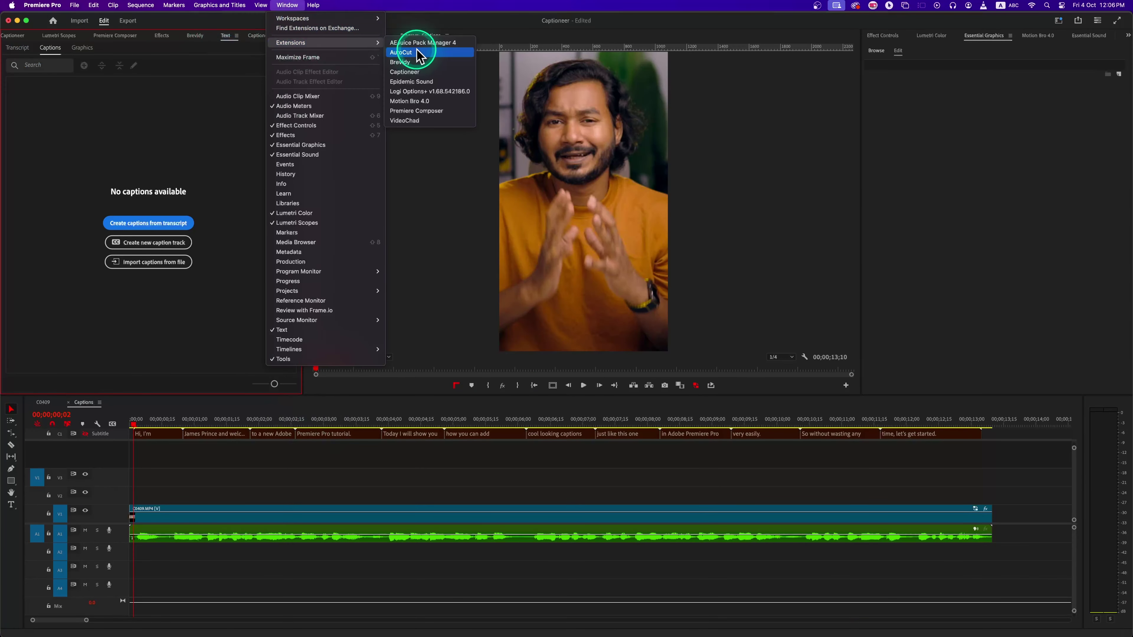
Load Captions.srt from the Desktop into Captioneer's IMPORT CAPTIONS section.
{"action": "left_click", "coordinate": [418, 74]}
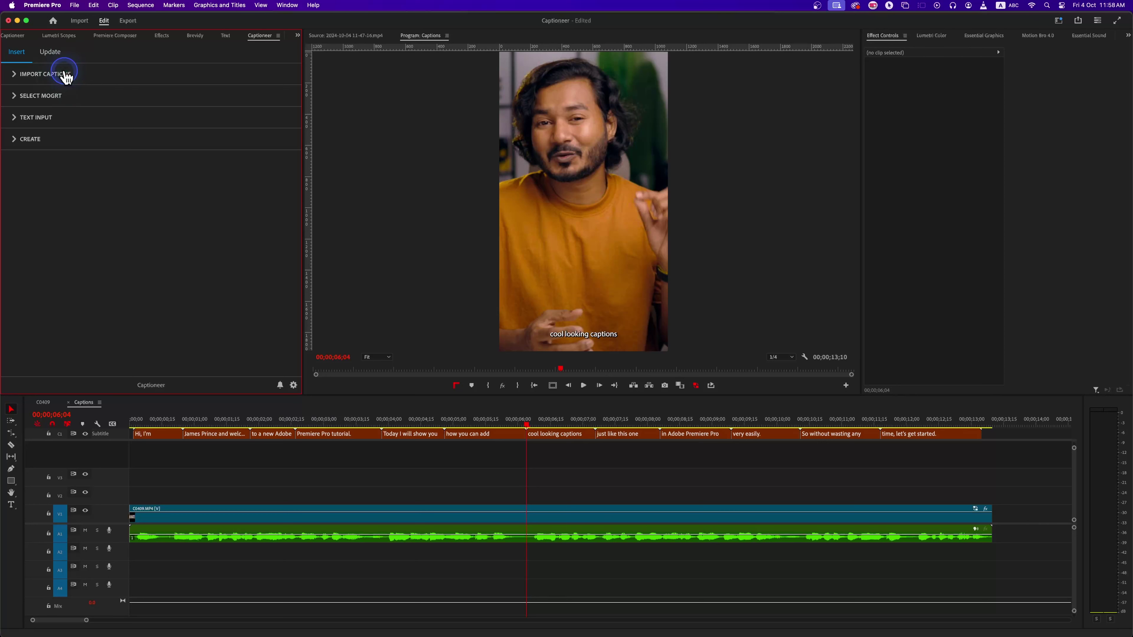
{"action": "left_click", "coordinate": [66, 75]}
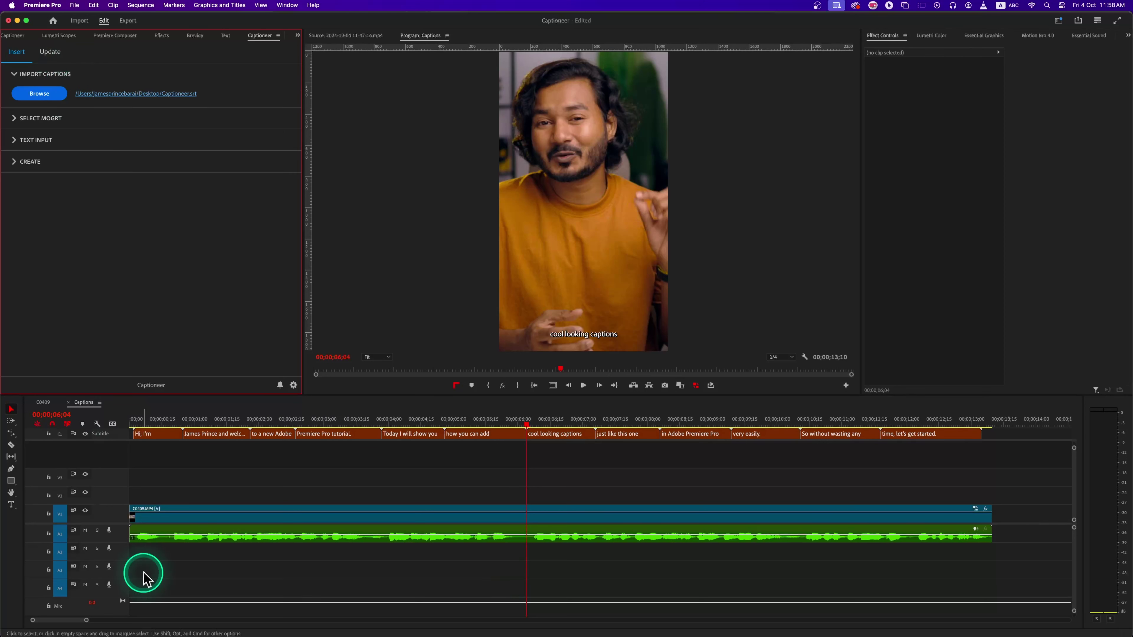
{"action": "left_click_drag", "start_coordinate": [533, 252], "coordinate": [153, 94]}
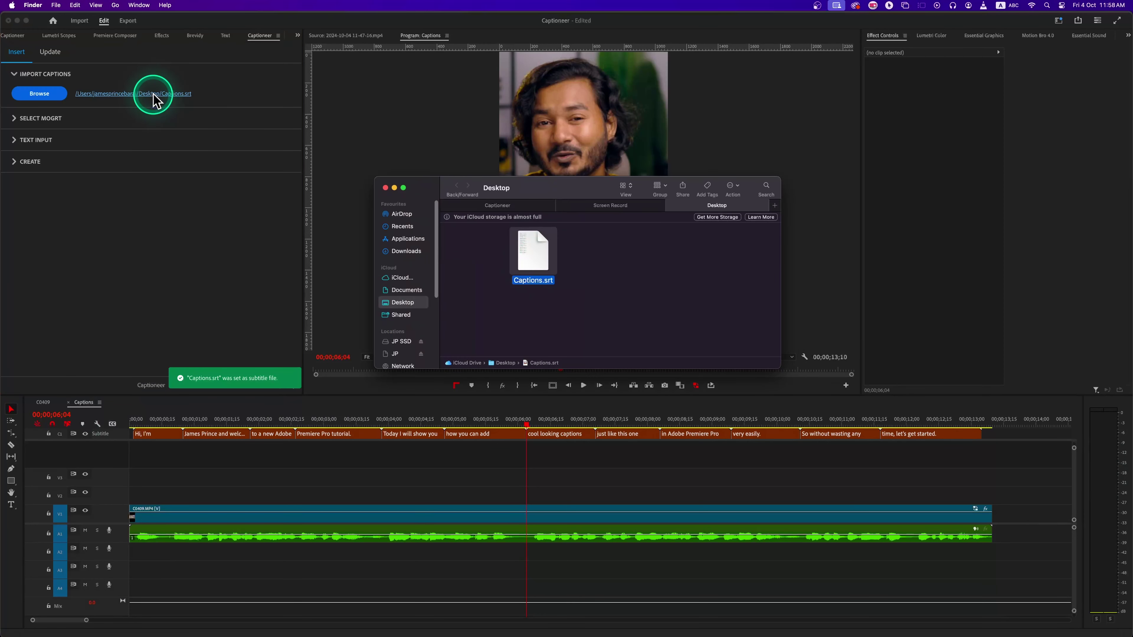
{"action": "left_click", "coordinate": [36, 93]}
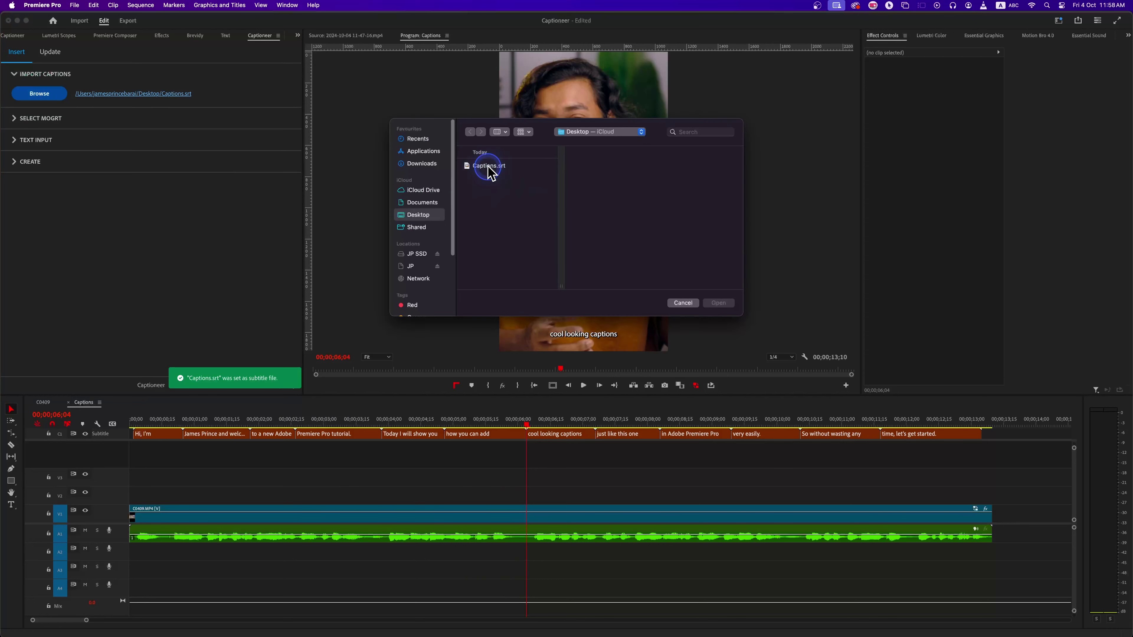
{"action": "left_click", "coordinate": [489, 167]}
{"action": "left_click", "coordinate": [718, 303]}
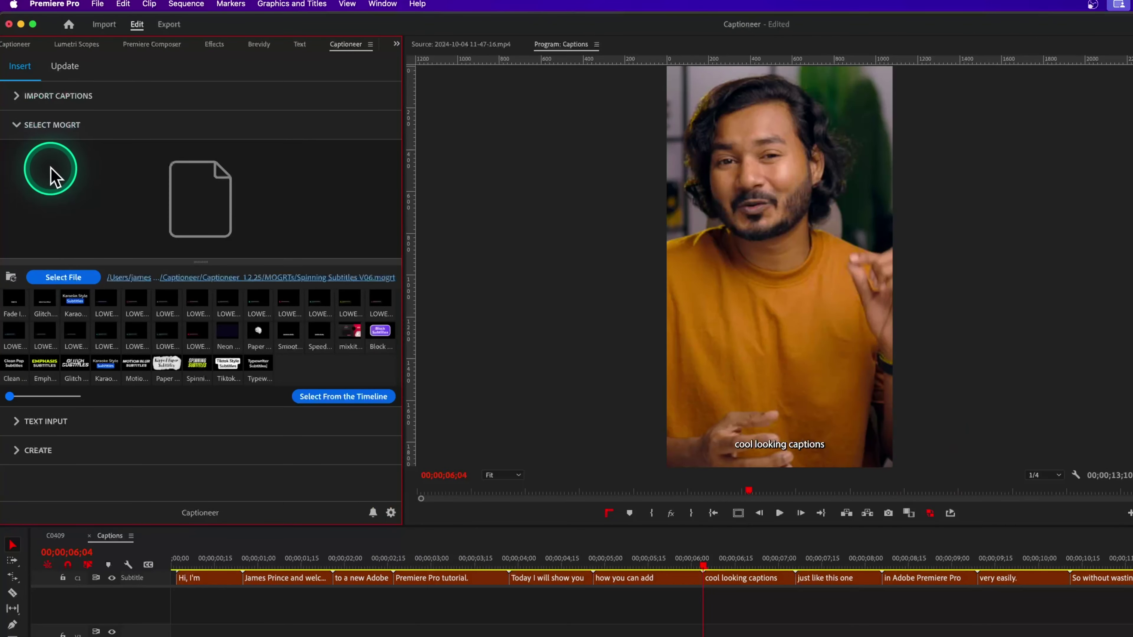
Preview the Glitch, Karaoke Style and Motion Blur Subtitles caption templates.
{"action": "left_click", "coordinate": [45, 302]}
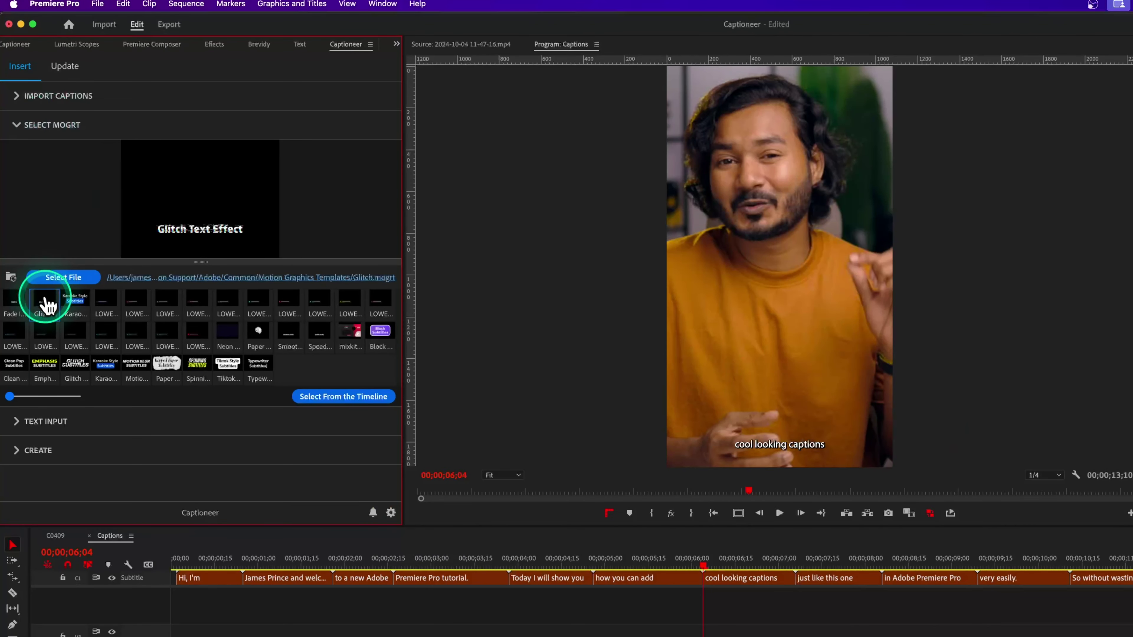
{"action": "left_click", "coordinate": [71, 303]}
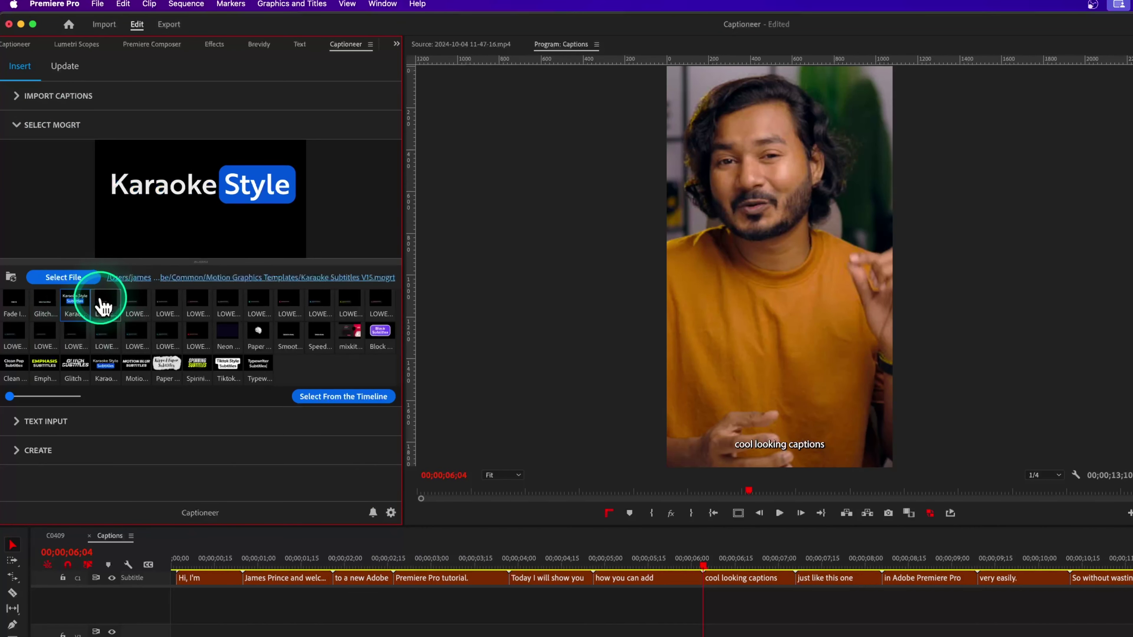
{"action": "left_click", "coordinate": [87, 376]}
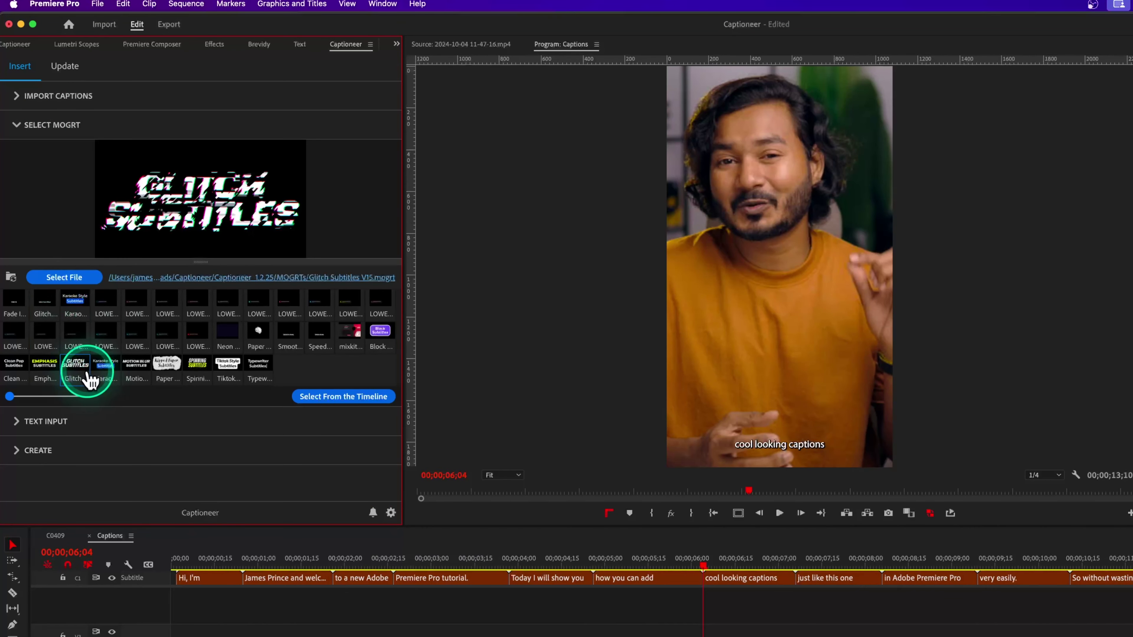
{"action": "left_click", "coordinate": [123, 369]}
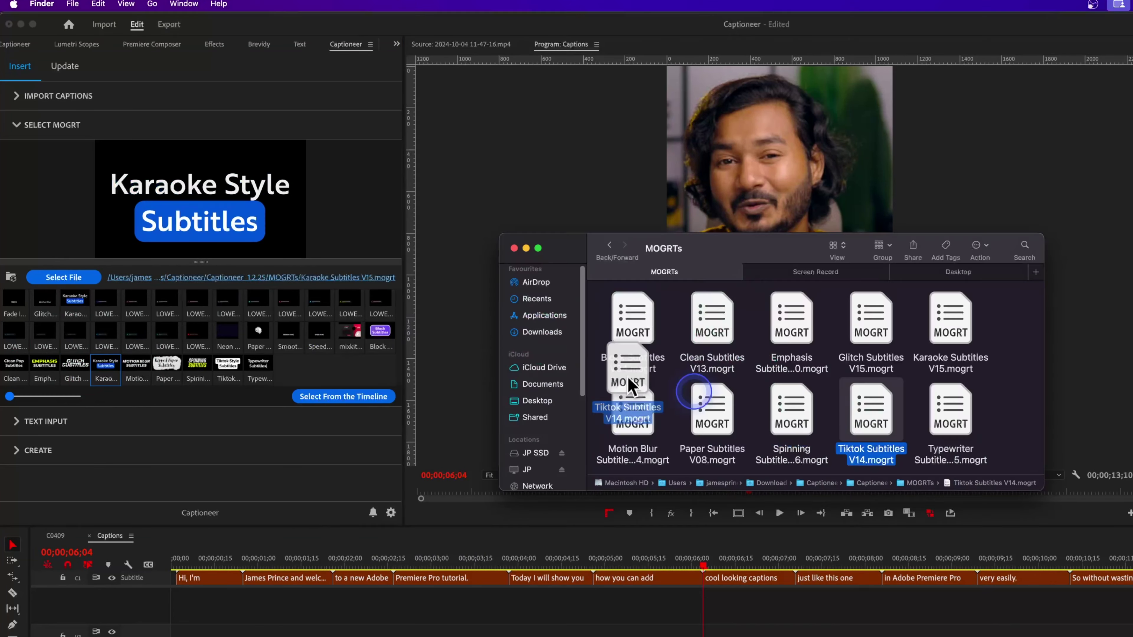
Load Tiktok Subtitles V14, then Paper Subtitles V08, as Captioneer's caption template.
{"action": "left_click_drag", "start_coordinate": [871, 411], "coordinate": [265, 300]}
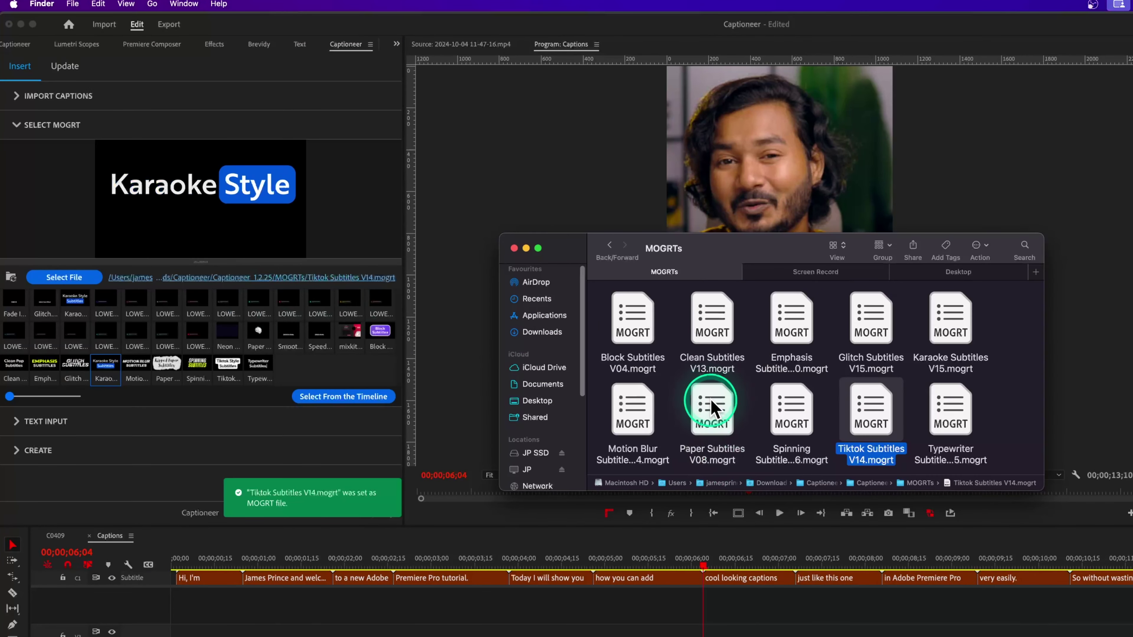
{"action": "left_click_drag", "start_coordinate": [716, 406], "coordinate": [293, 299]}
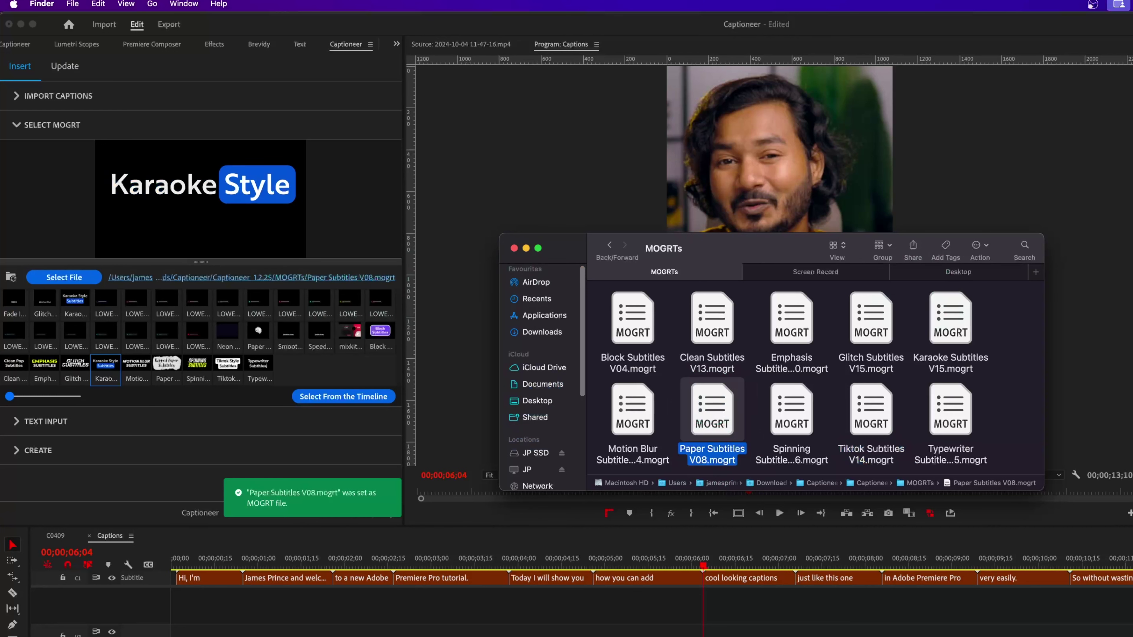
{"action": "left_click", "coordinate": [78, 415]}
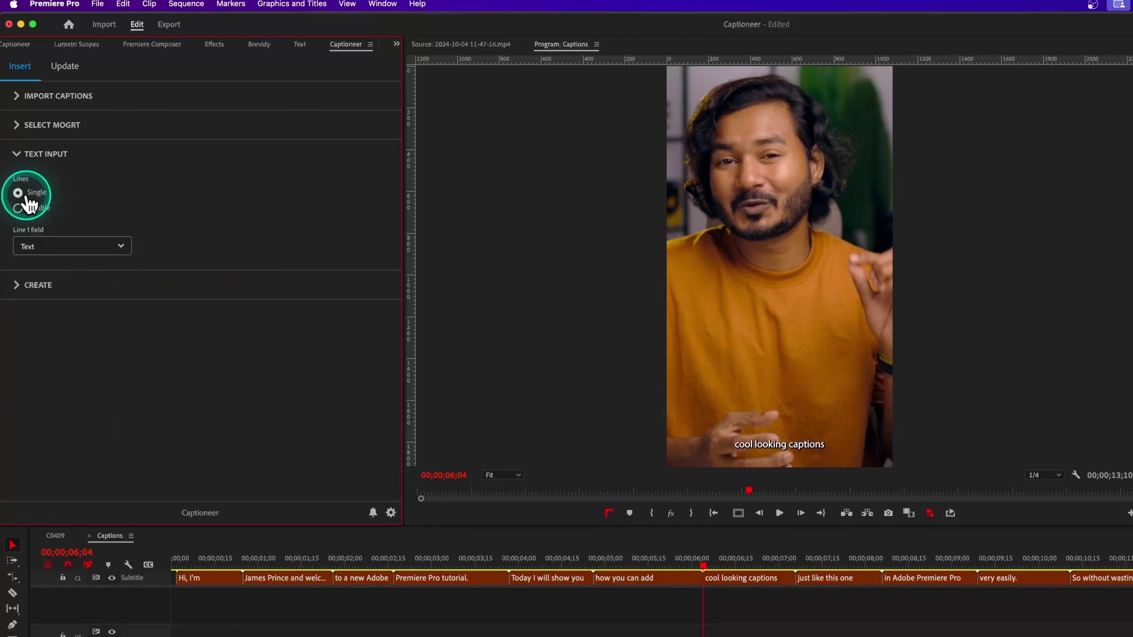
Keep captions single-line, target Track 2, and mark the sequence end as the Out point.
{"action": "left_click", "coordinate": [18, 208]}
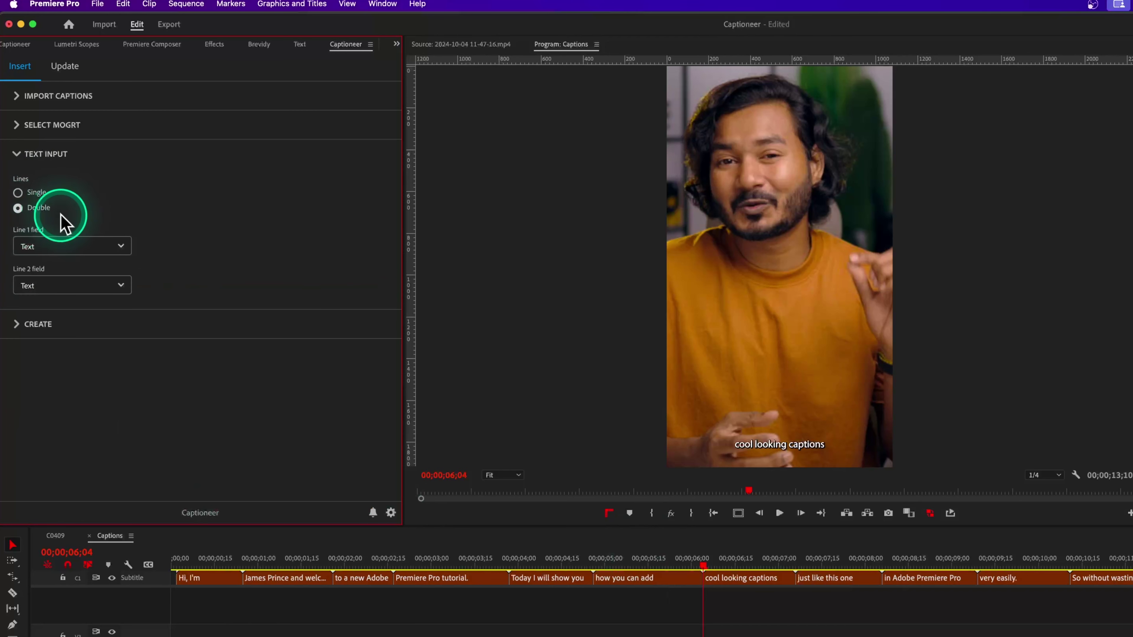
{"action": "left_click", "coordinate": [36, 193]}
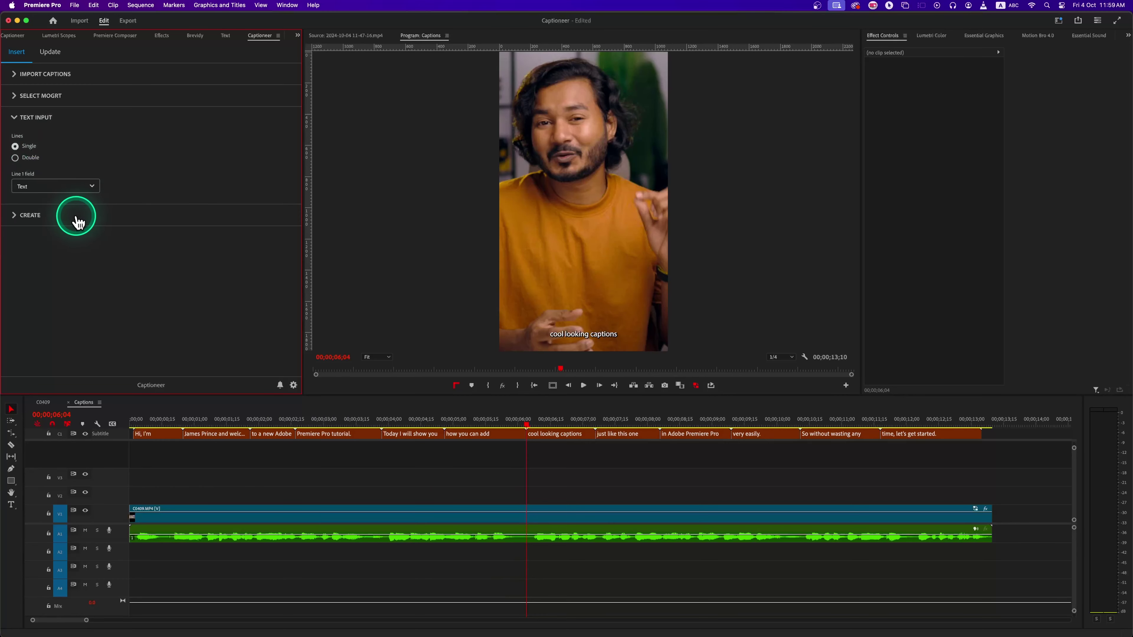
{"action": "left_click", "coordinate": [77, 218]}
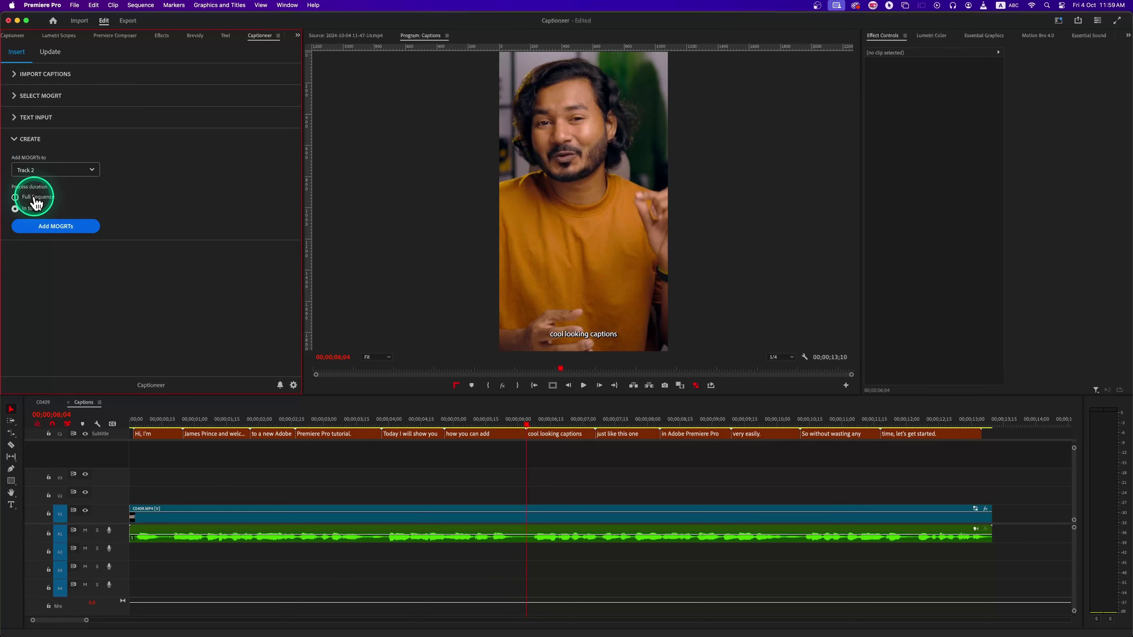
{"action": "left_click", "coordinate": [43, 175]}
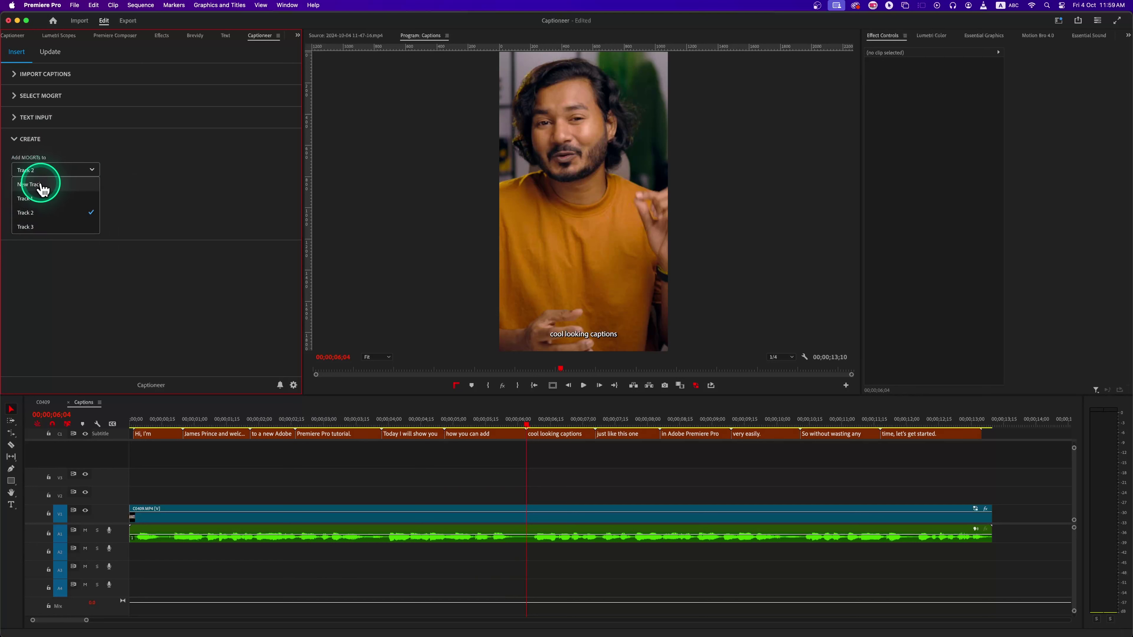
{"action": "left_click", "coordinate": [43, 186]}
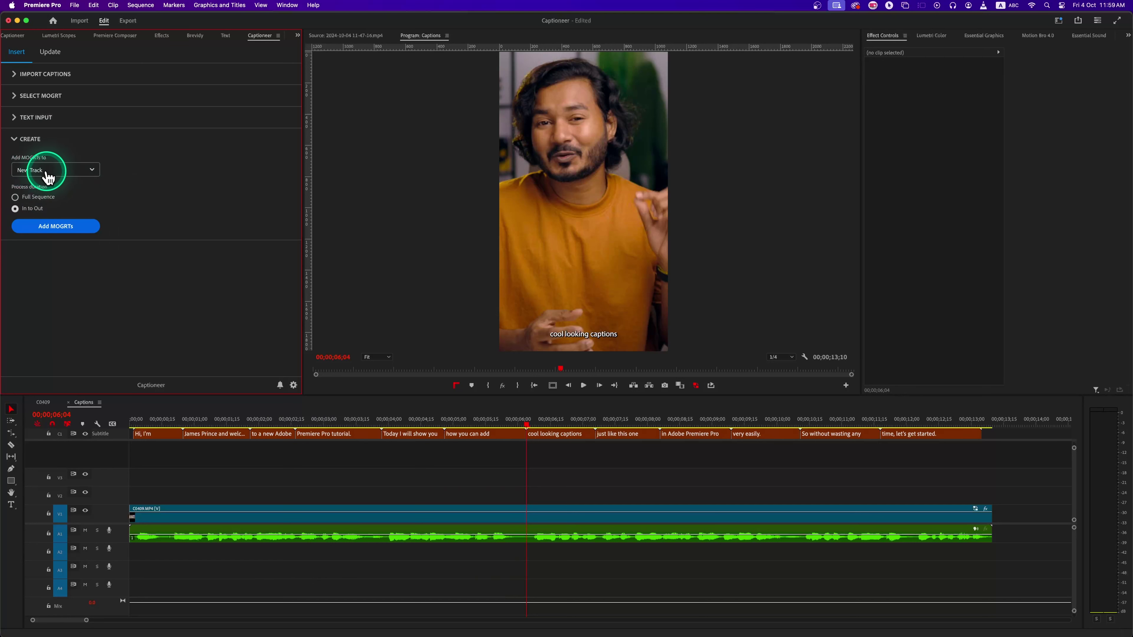
{"action": "left_click", "coordinate": [49, 176]}
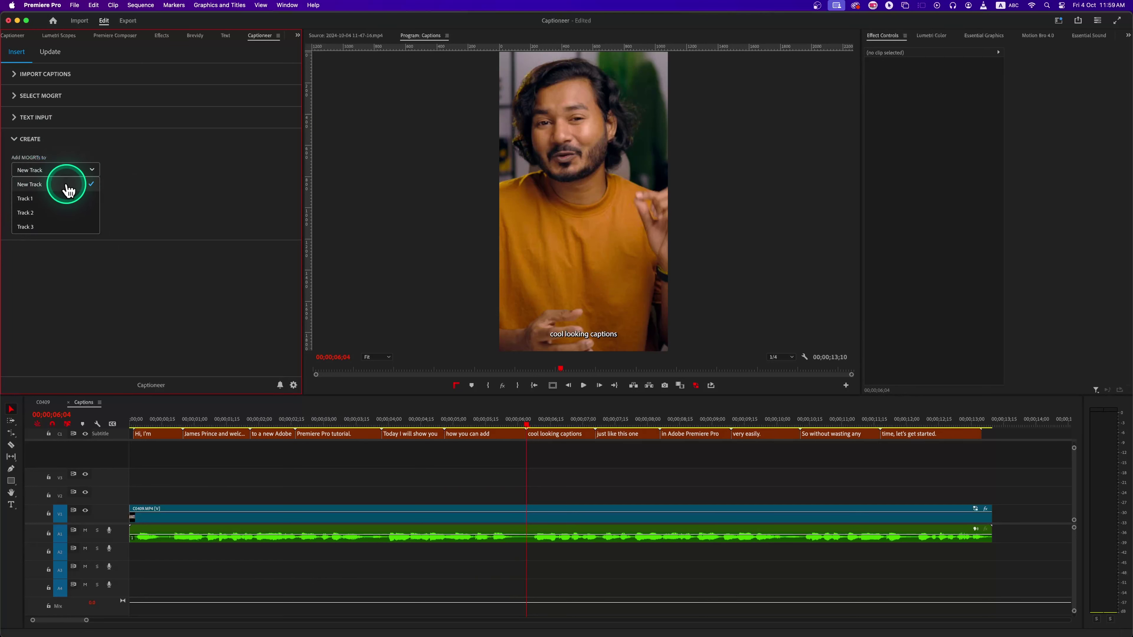
{"action": "left_click", "coordinate": [39, 214]}
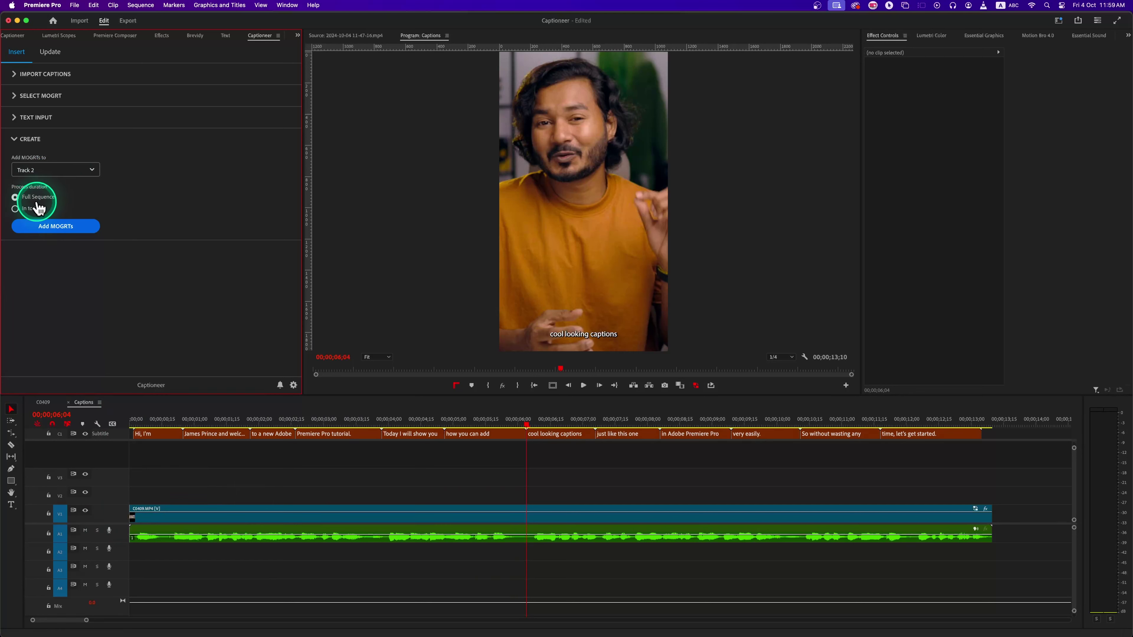
{"action": "left_click_drag", "start_coordinate": [930, 436], "coordinate": [996, 424]}
{"action": "key", "text": "o"}
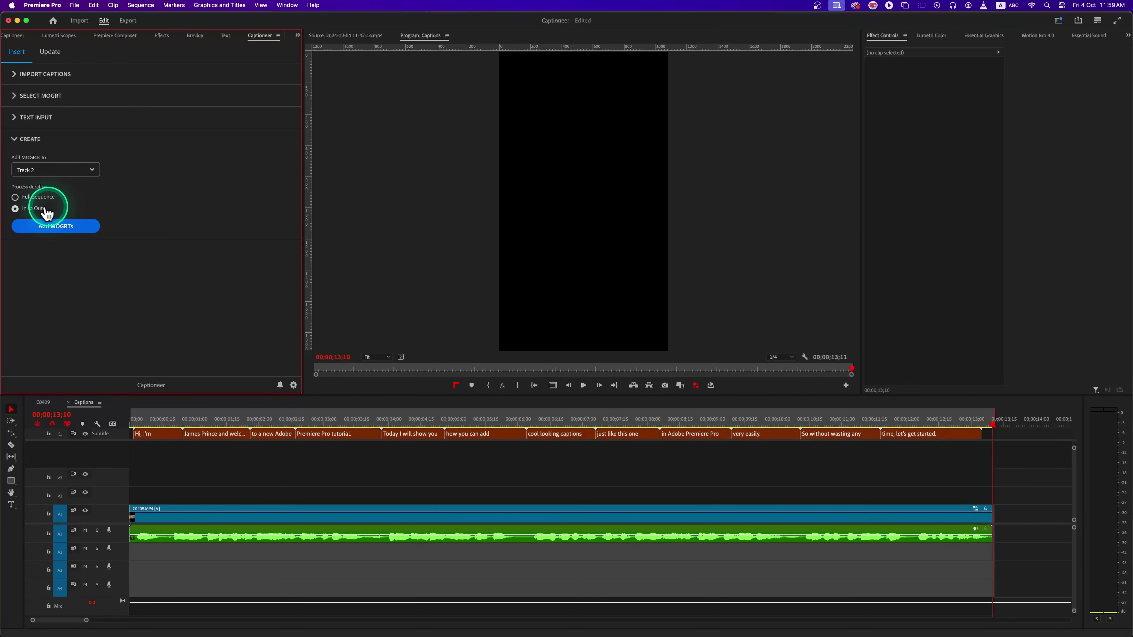
Add the Karaoke Subtitles MOGRTs to Track 2 and play them back from the start.
{"action": "left_click", "coordinate": [43, 228]}
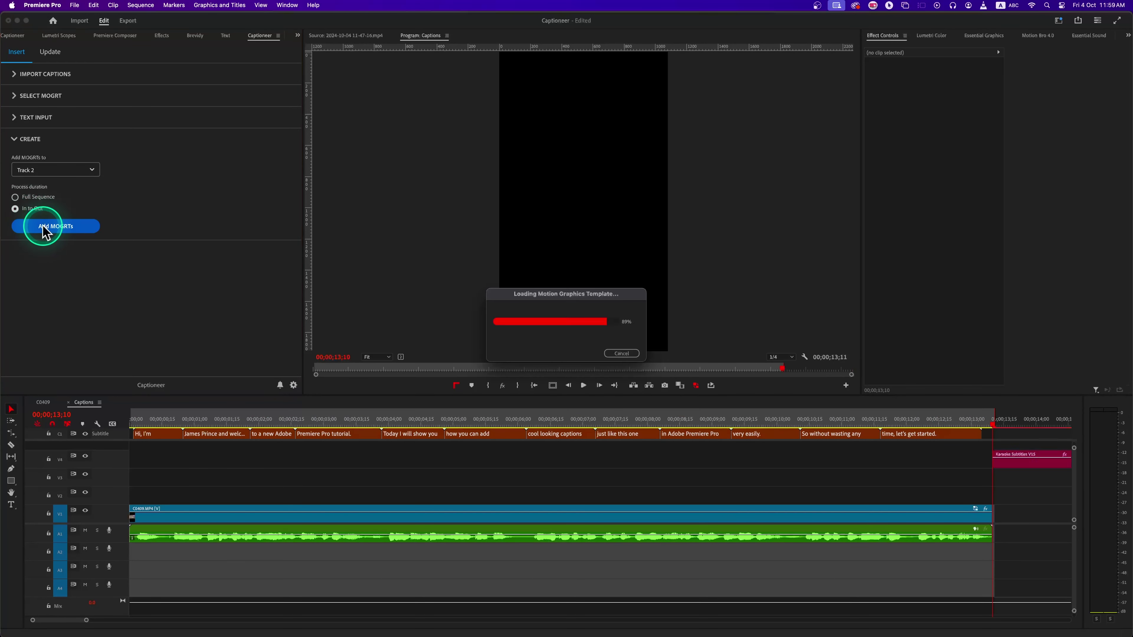
{"action": "left_click", "coordinate": [92, 404]}
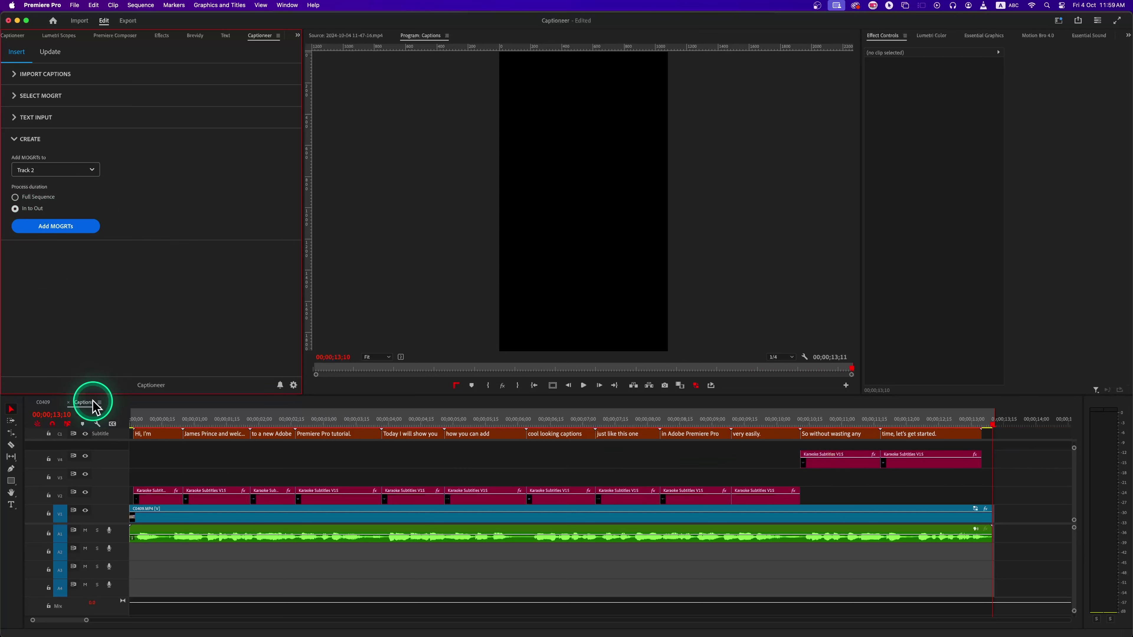
{"action": "left_click", "coordinate": [225, 559]}
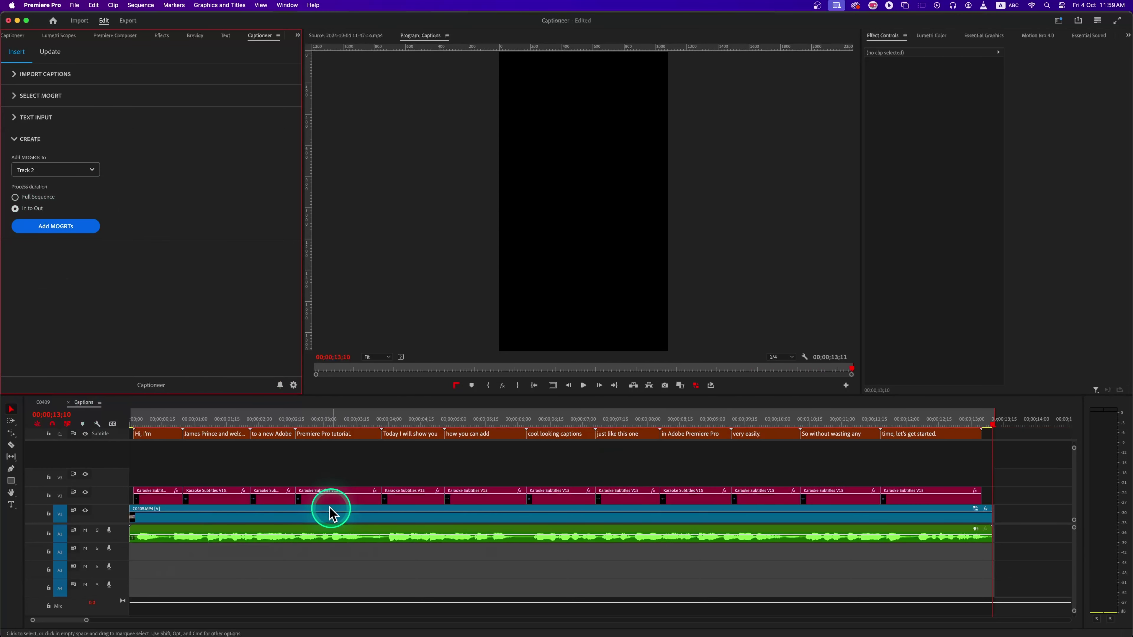
{"action": "left_click", "coordinate": [130, 422]}
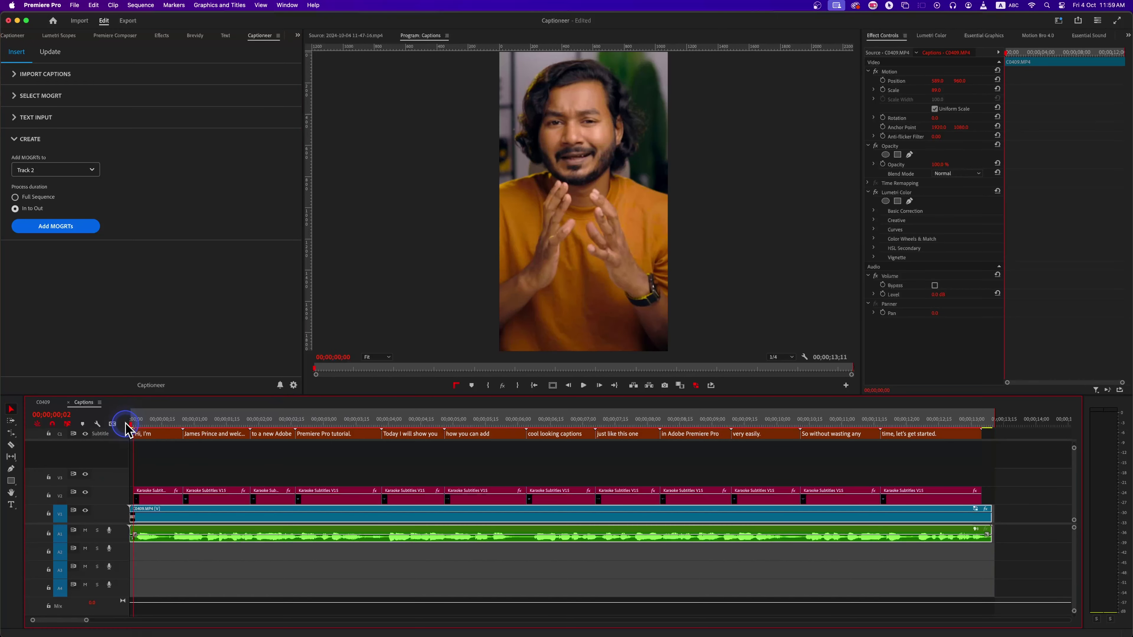
{"action": "key", "text": "space"}
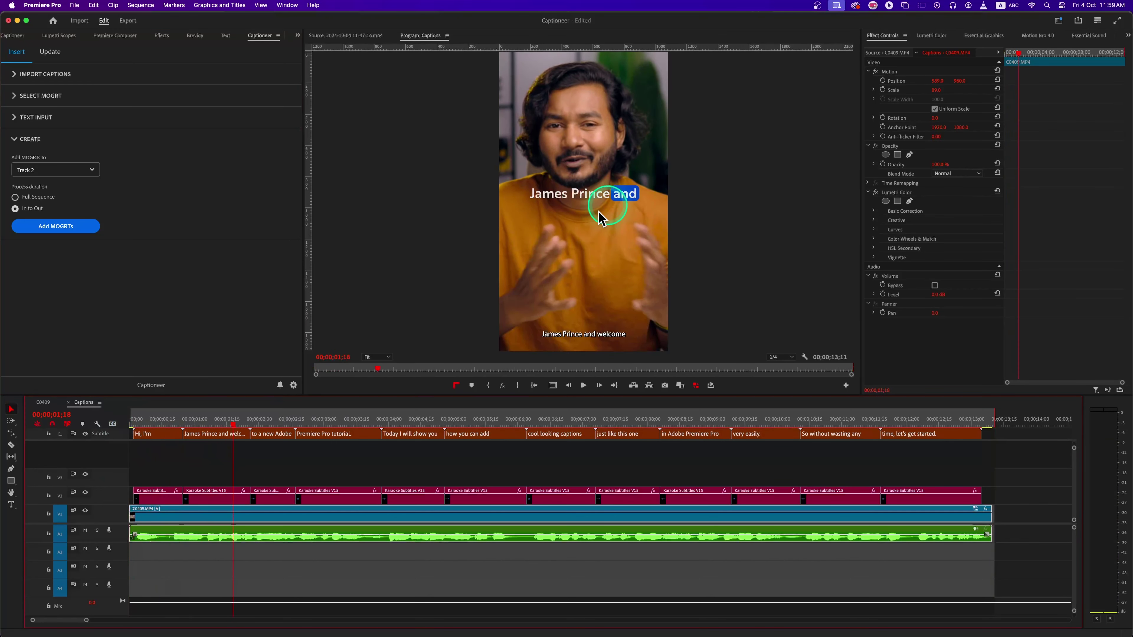
{"action": "left_click", "coordinate": [165, 422]}
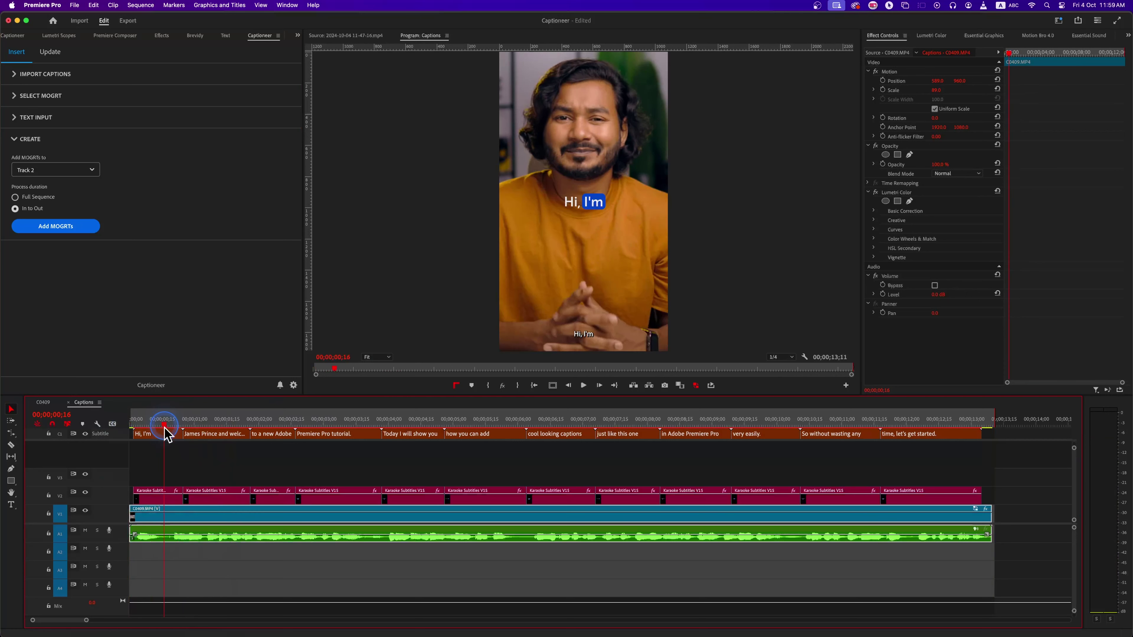
Select the first caption clip on V2 and copy its style in Captioneer's Update tab.
{"action": "left_click", "coordinate": [163, 493]}
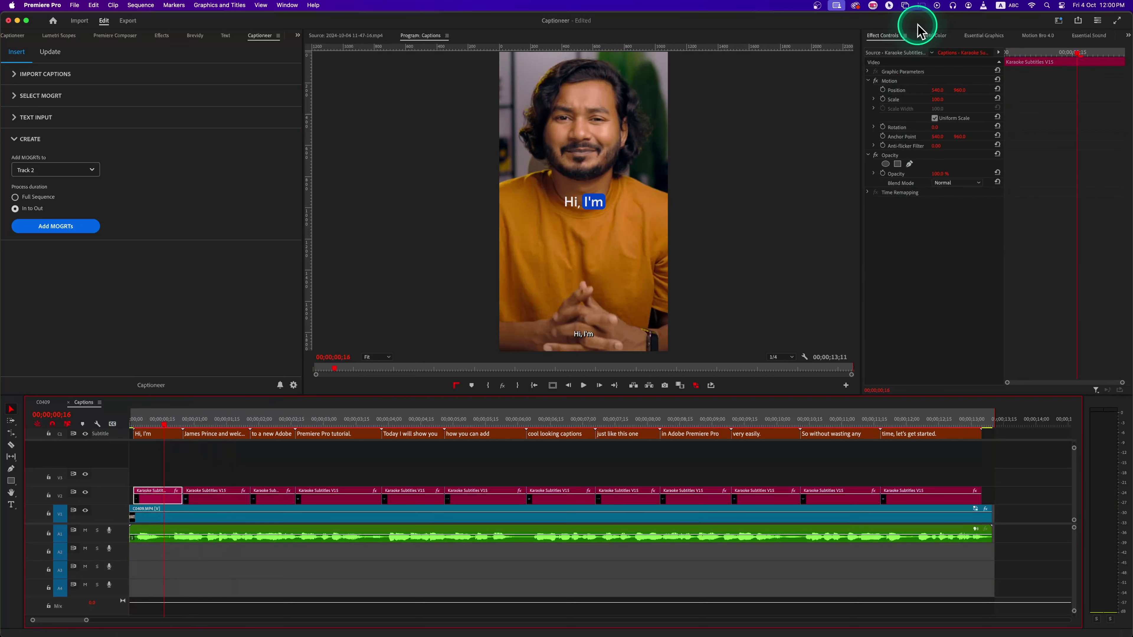
{"action": "left_click", "coordinate": [977, 35]}
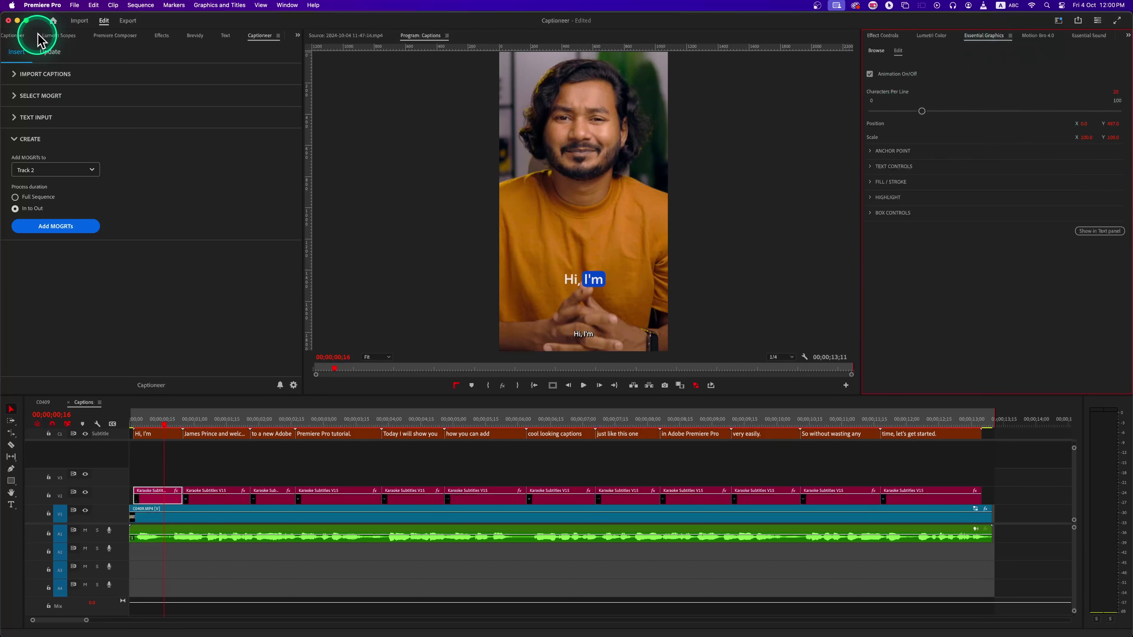
{"action": "left_click", "coordinate": [50, 52]}
{"action": "left_click", "coordinate": [39, 86]}
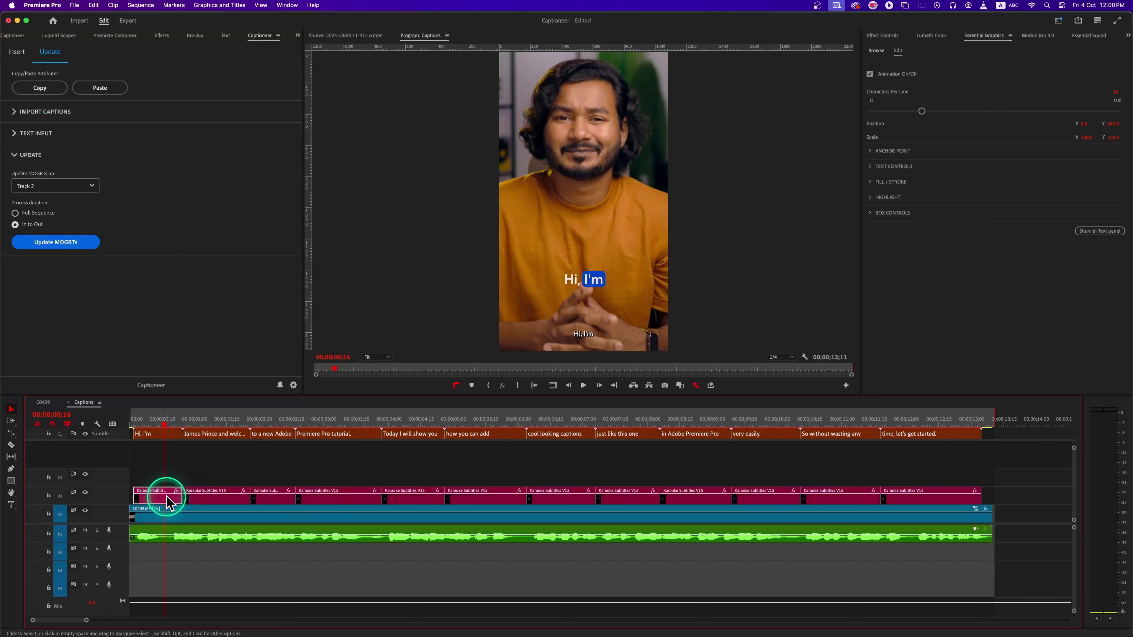
Track-select all V2 caption clips forward and paste the copied style, updating 12 items.
{"action": "left_click", "coordinate": [24, 473]}
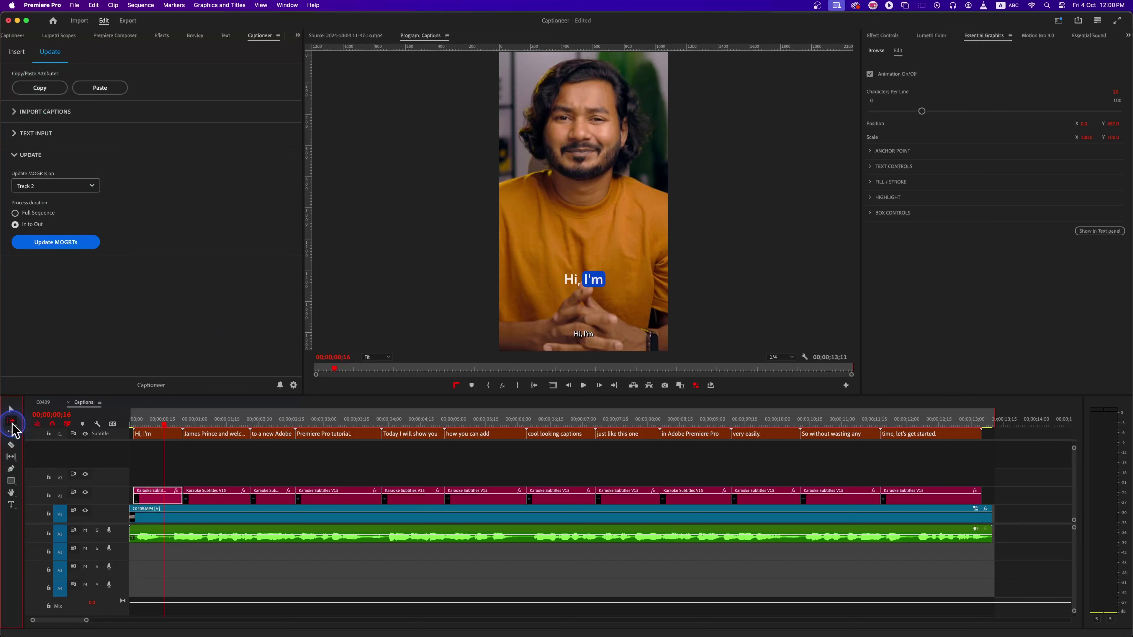
{"action": "left_click", "coordinate": [151, 493]}
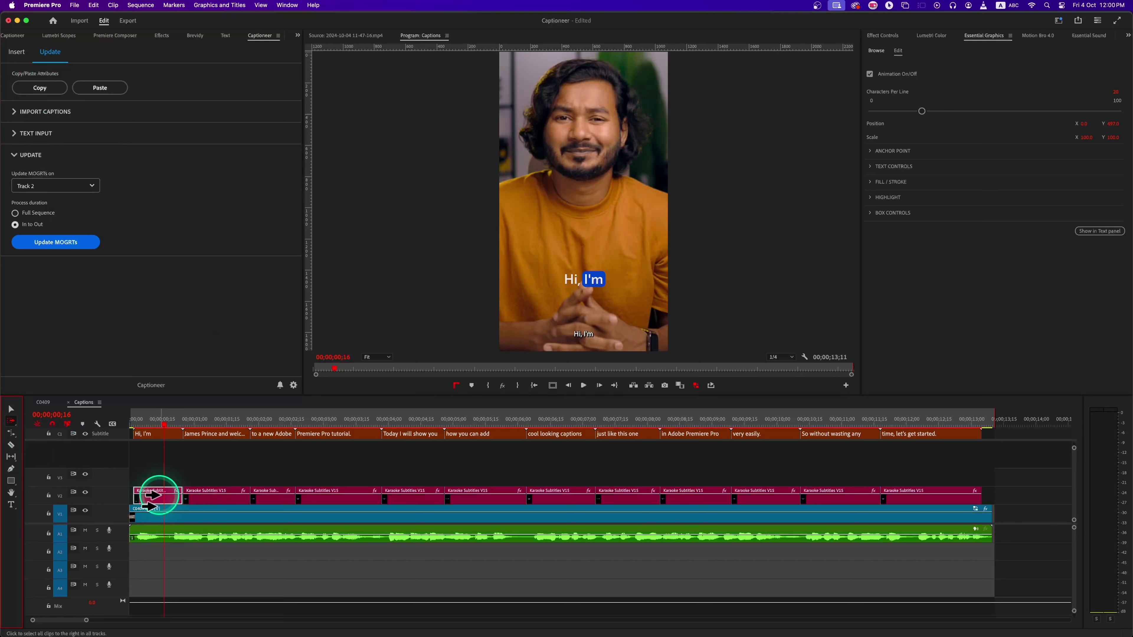
{"action": "key", "text": "shift"}
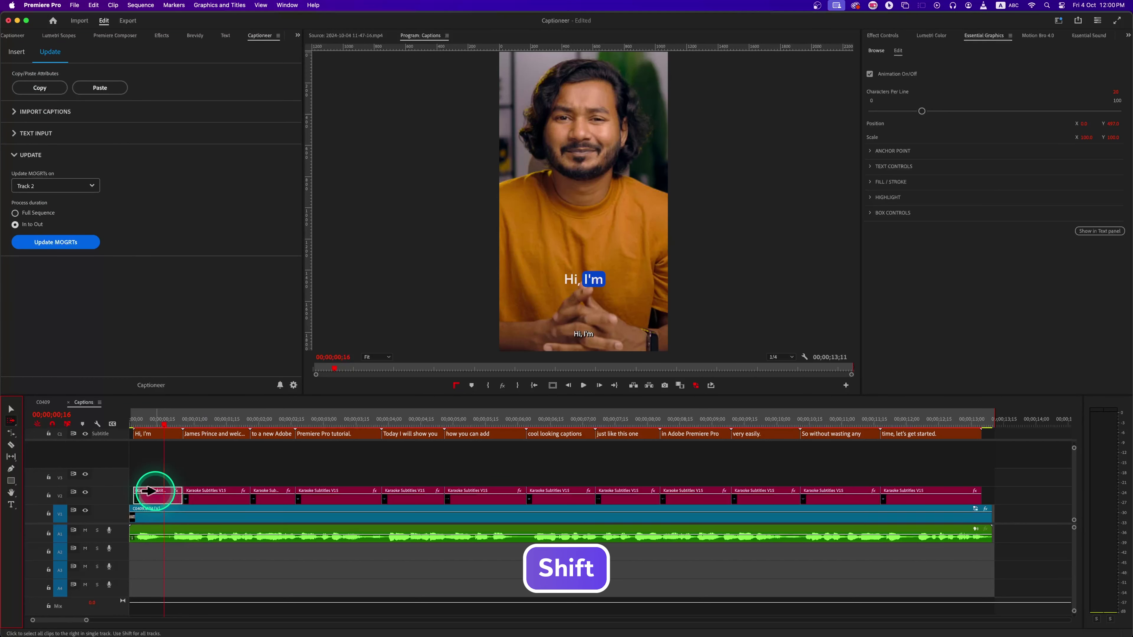
{"action": "left_click", "coordinate": [149, 491], "text": "shift"}
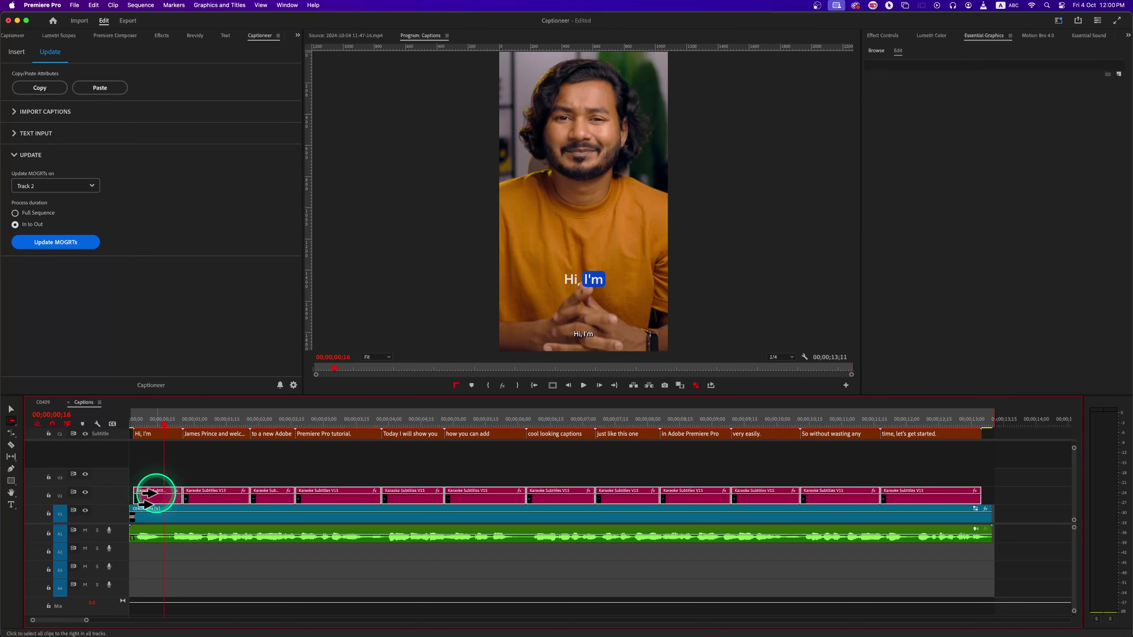
{"action": "left_click", "coordinate": [108, 88]}
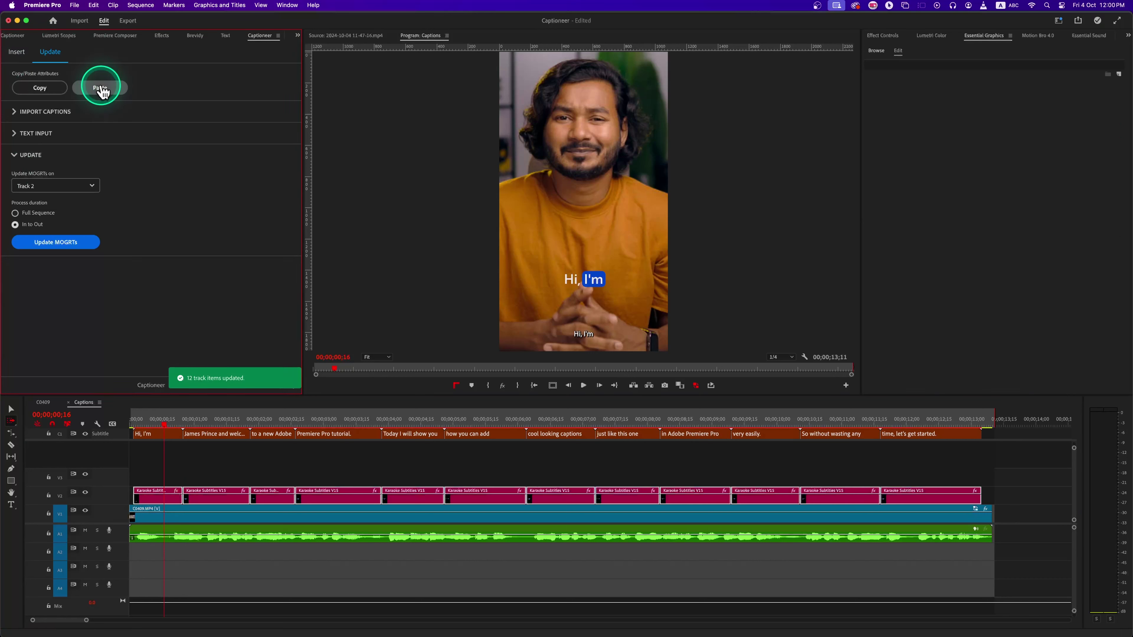
{"action": "left_click", "coordinate": [154, 420]}
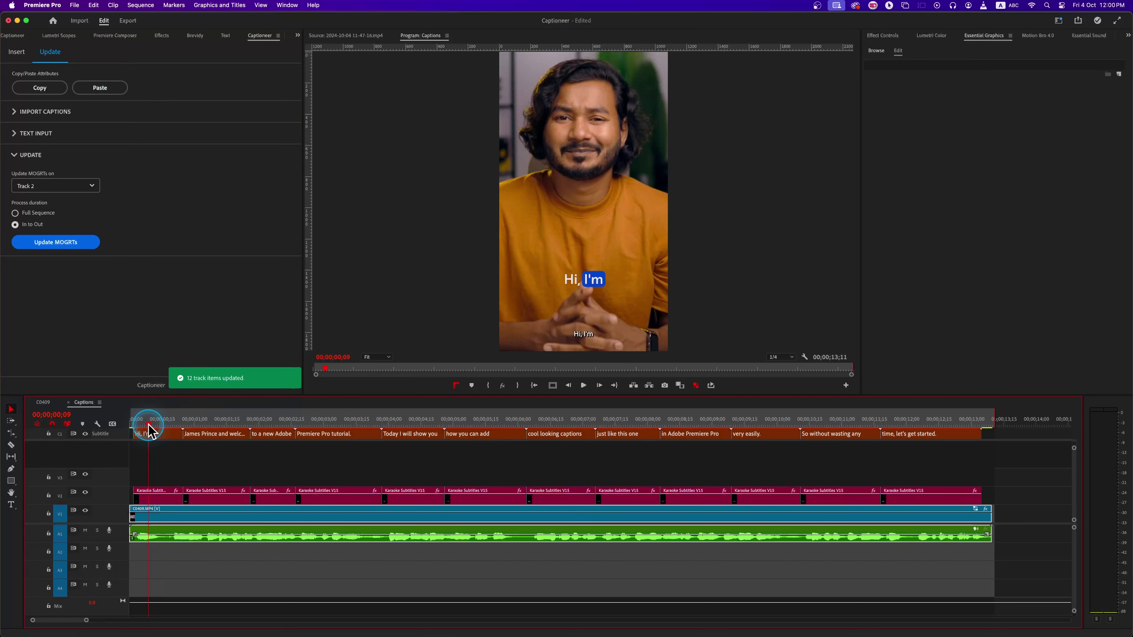
{"action": "key", "text": "space"}
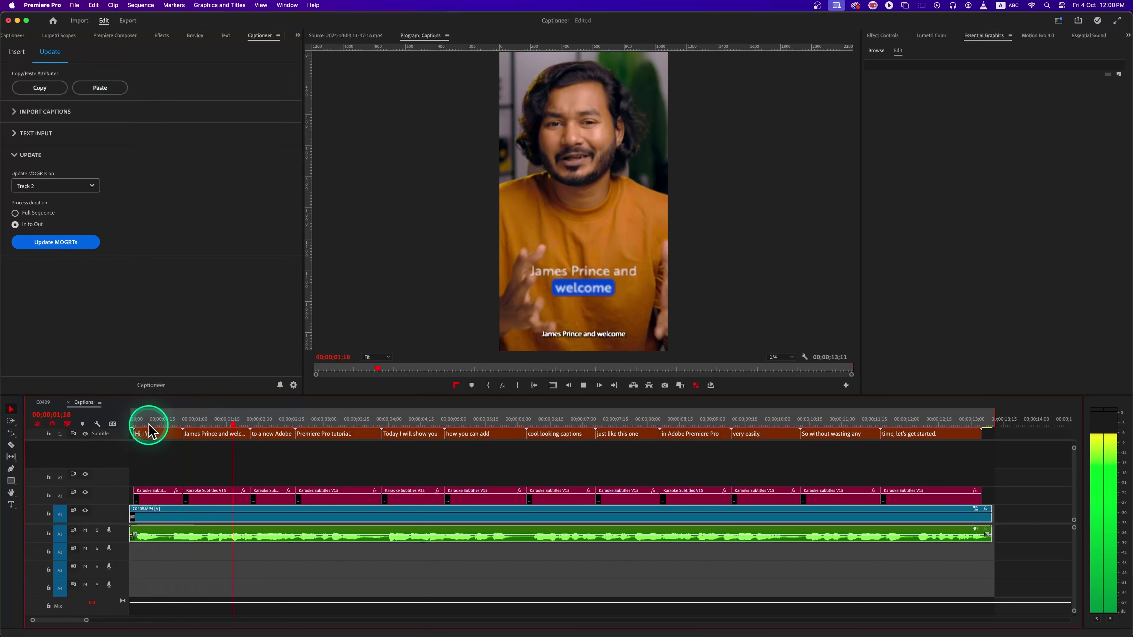
{"action": "key", "text": "space"}
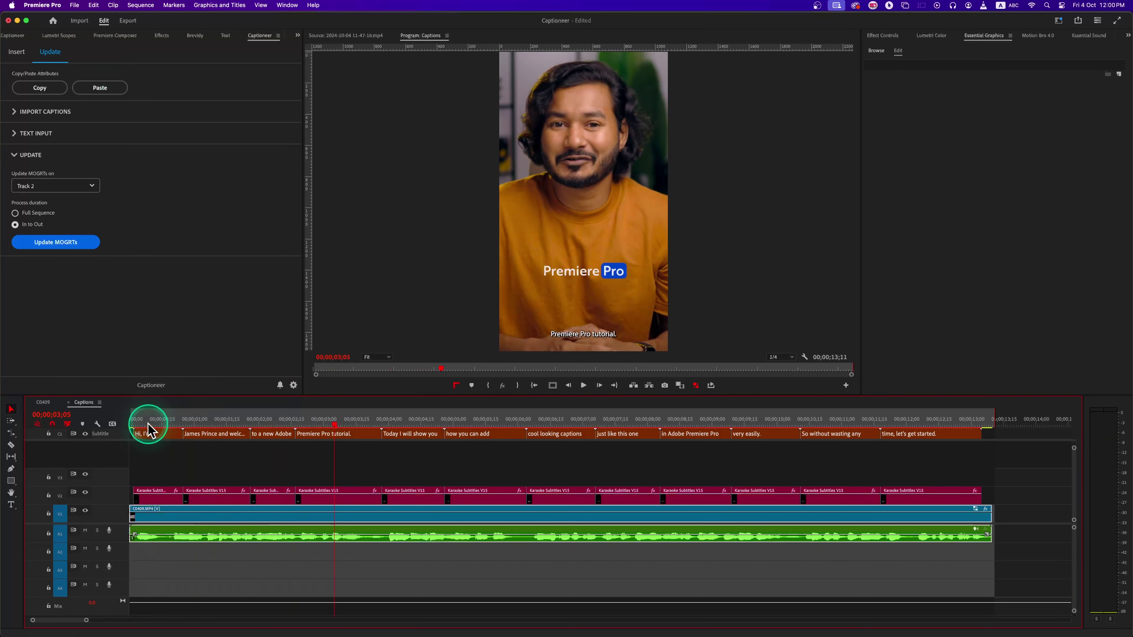
{"action": "left_click_drag", "start_coordinate": [146, 425], "coordinate": [139, 427]}
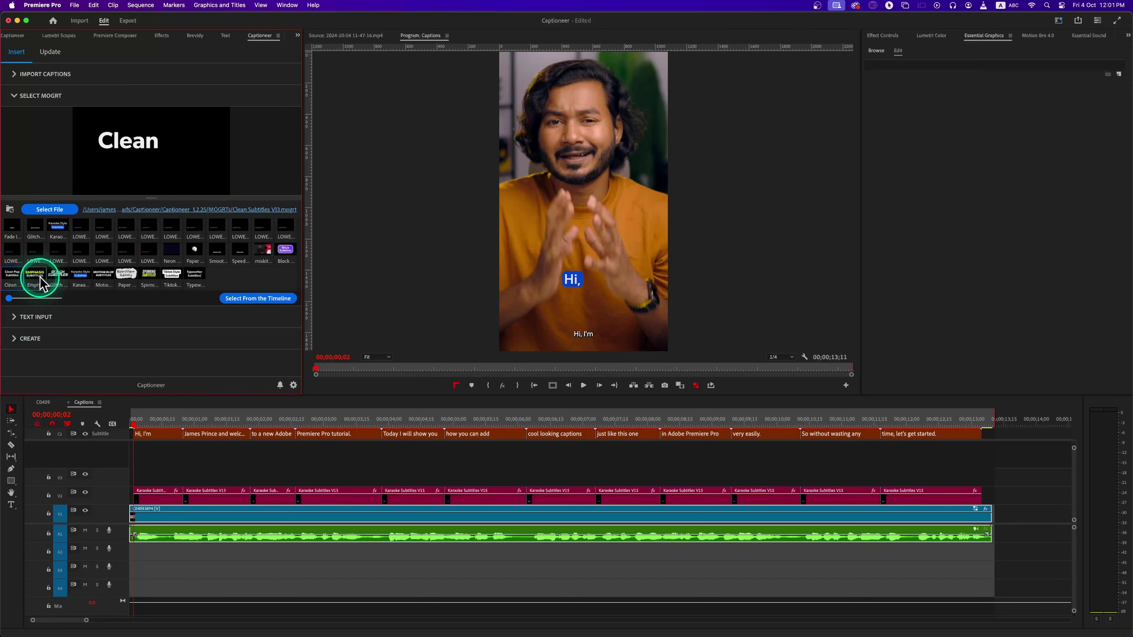
Preview the Glitch, Motion Blur, Paper, Spinning and Tiktok Style Subtitles templates in turn.
{"action": "left_click", "coordinate": [77, 281]}
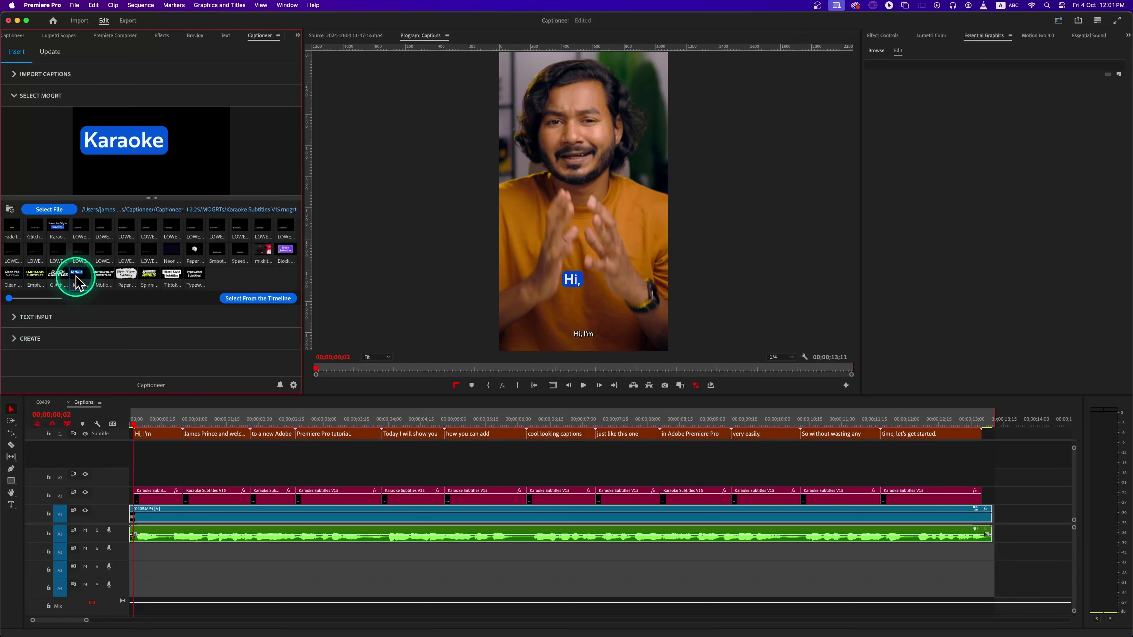
{"action": "left_click", "coordinate": [59, 279]}
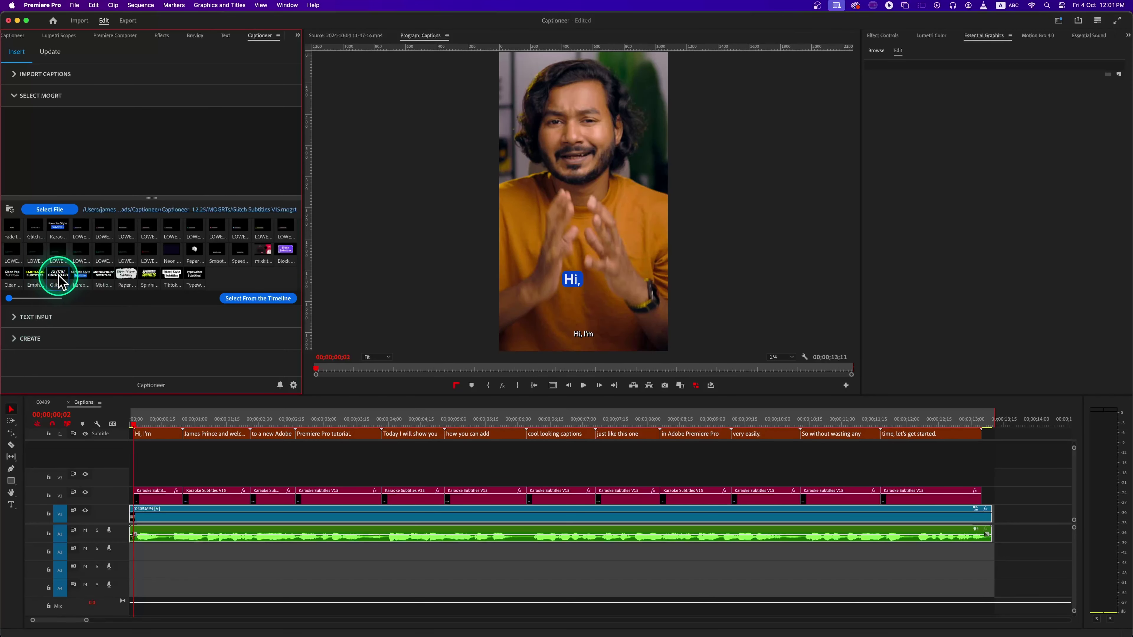
{"action": "left_click", "coordinate": [102, 279]}
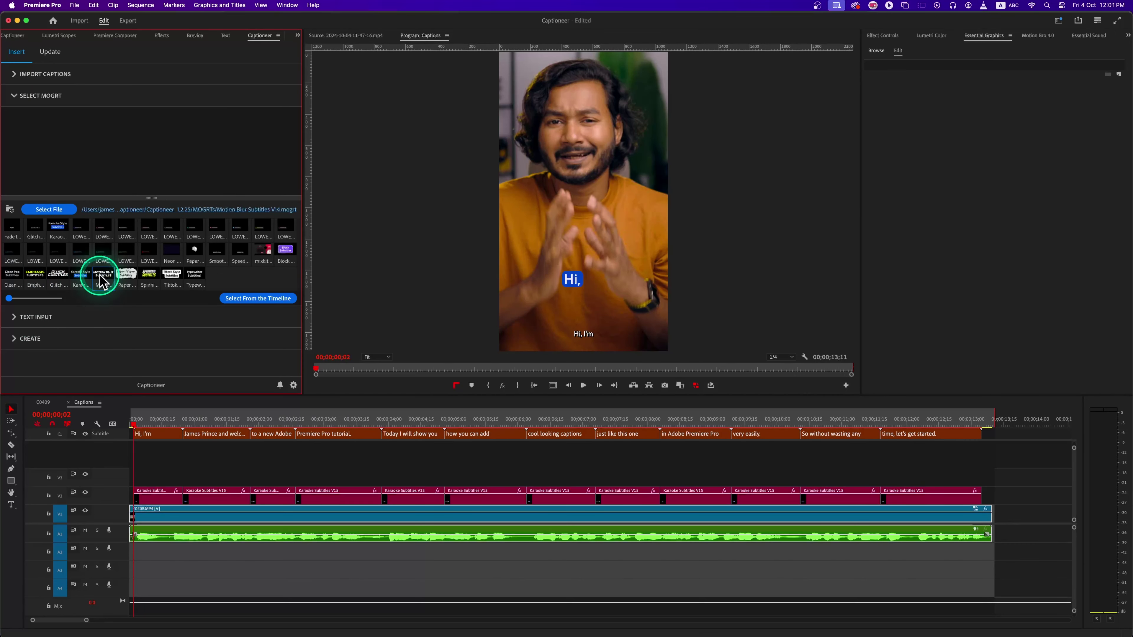
{"action": "left_click", "coordinate": [134, 281]}
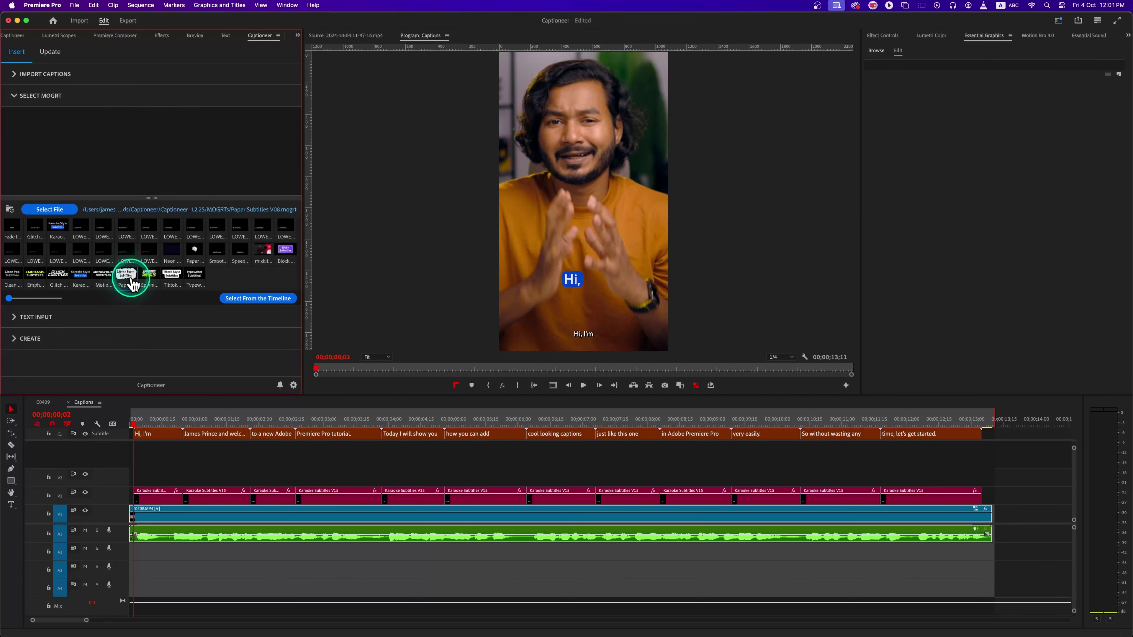
{"action": "left_click", "coordinate": [152, 281]}
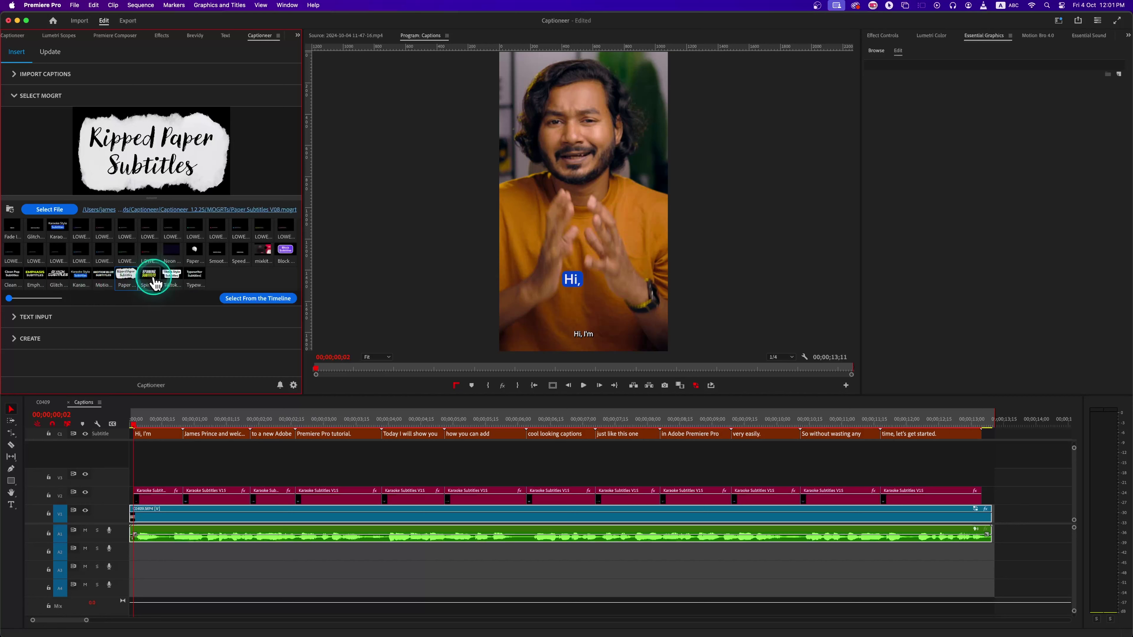
{"action": "left_click", "coordinate": [181, 282]}
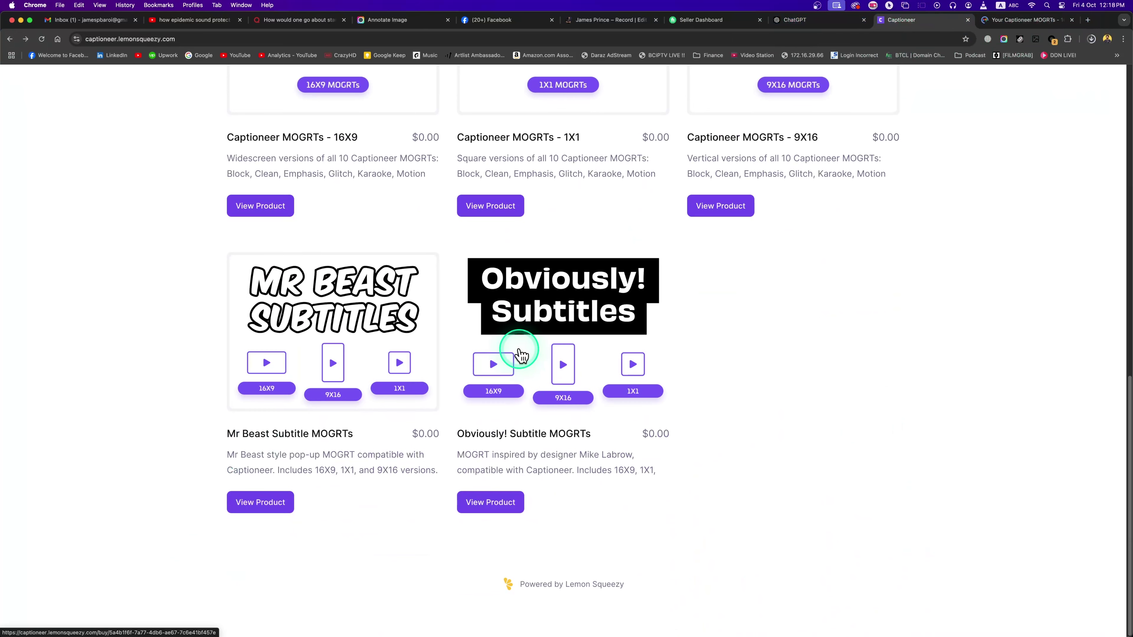
Order the free Mr Beast Subtitle MOGRTs with your e-mail and download MrBeastWords_V10.zip.
{"action": "left_click", "coordinate": [277, 508]}
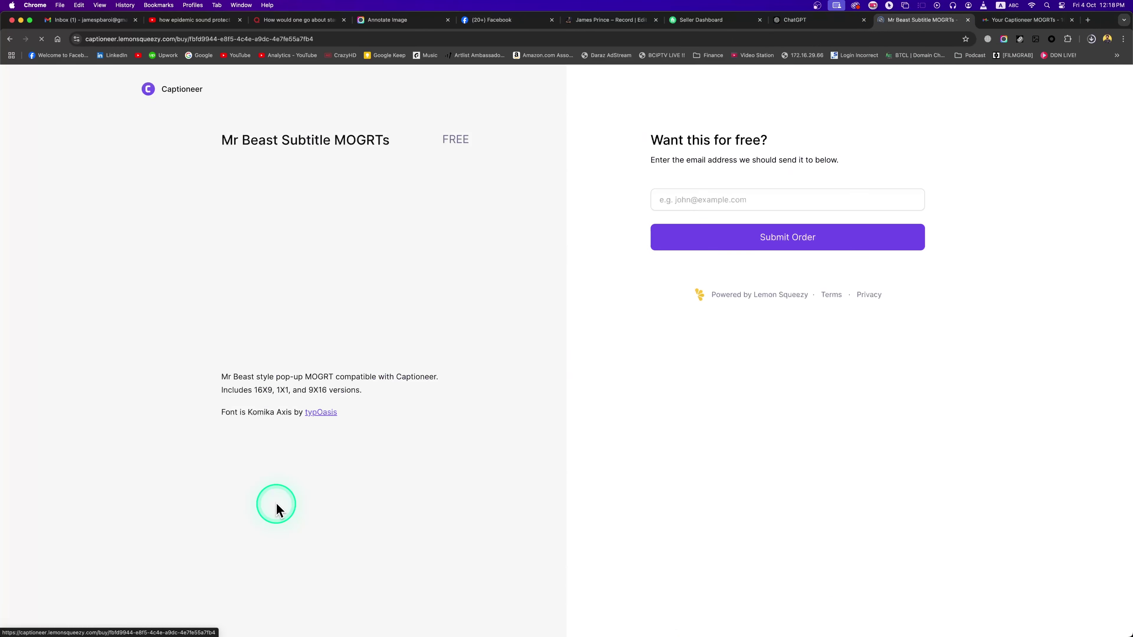
{"action": "left_click", "coordinate": [766, 250]}
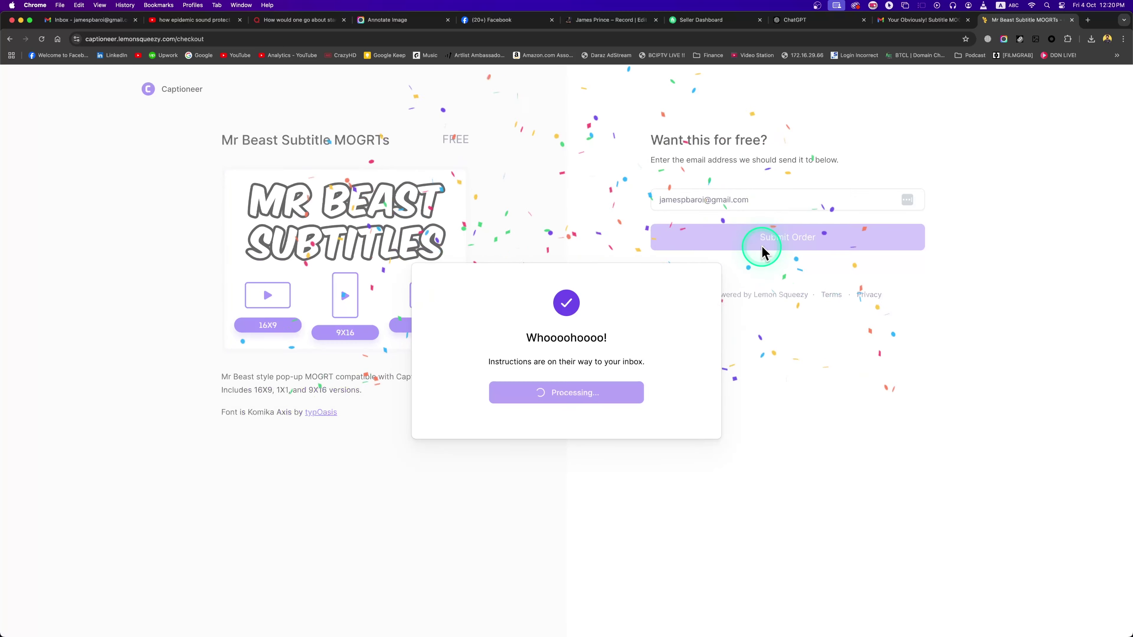
{"action": "left_click", "coordinate": [833, 438]}
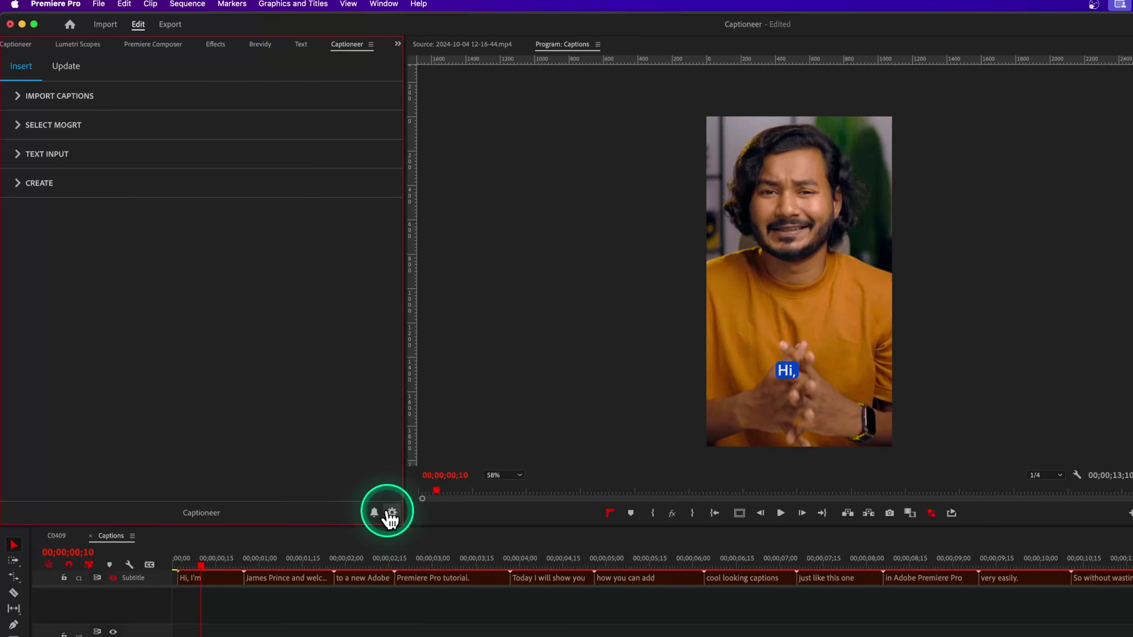
Add the Desktop Mogrt folder as a Captioneer template source and show the template choices.
{"action": "left_click", "coordinate": [293, 386]}
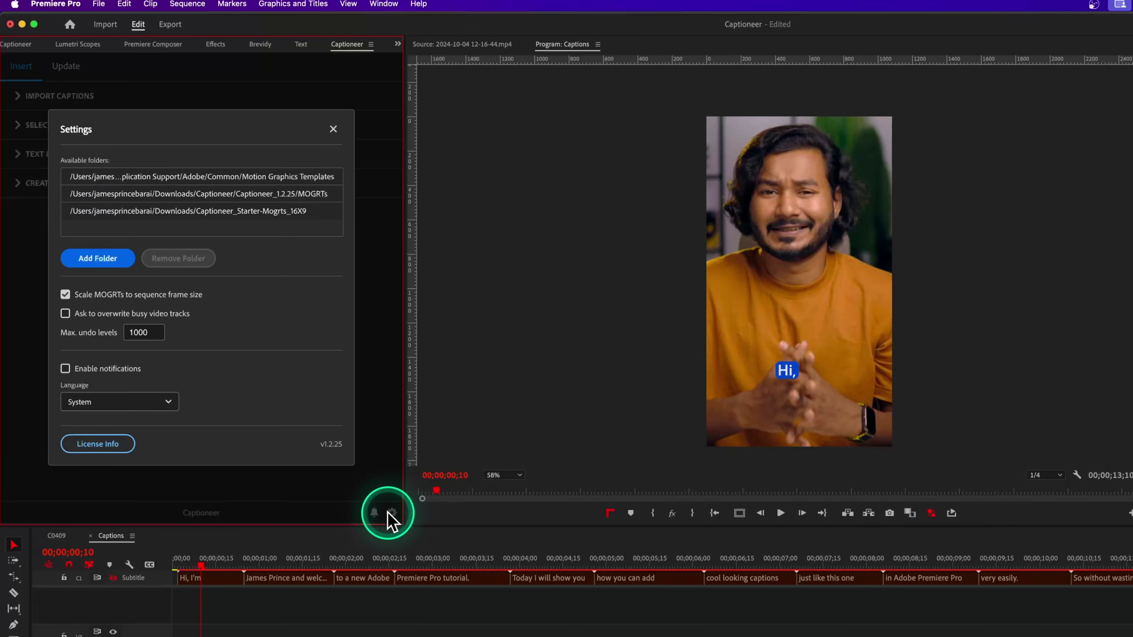
{"action": "left_click", "coordinate": [102, 260]}
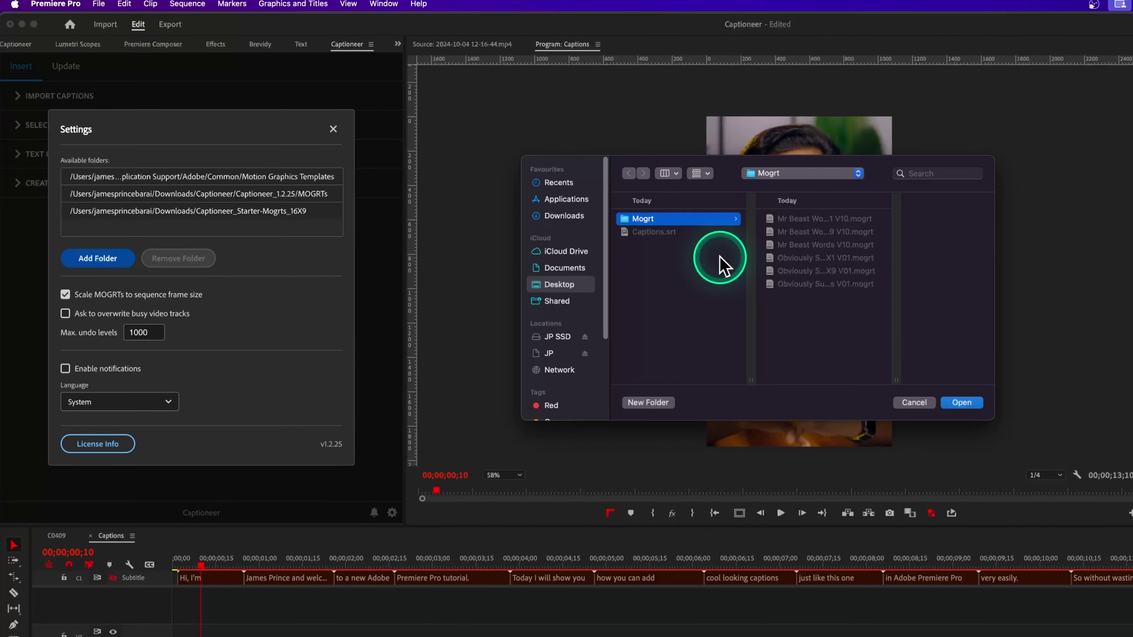
{"action": "left_click", "coordinate": [945, 402]}
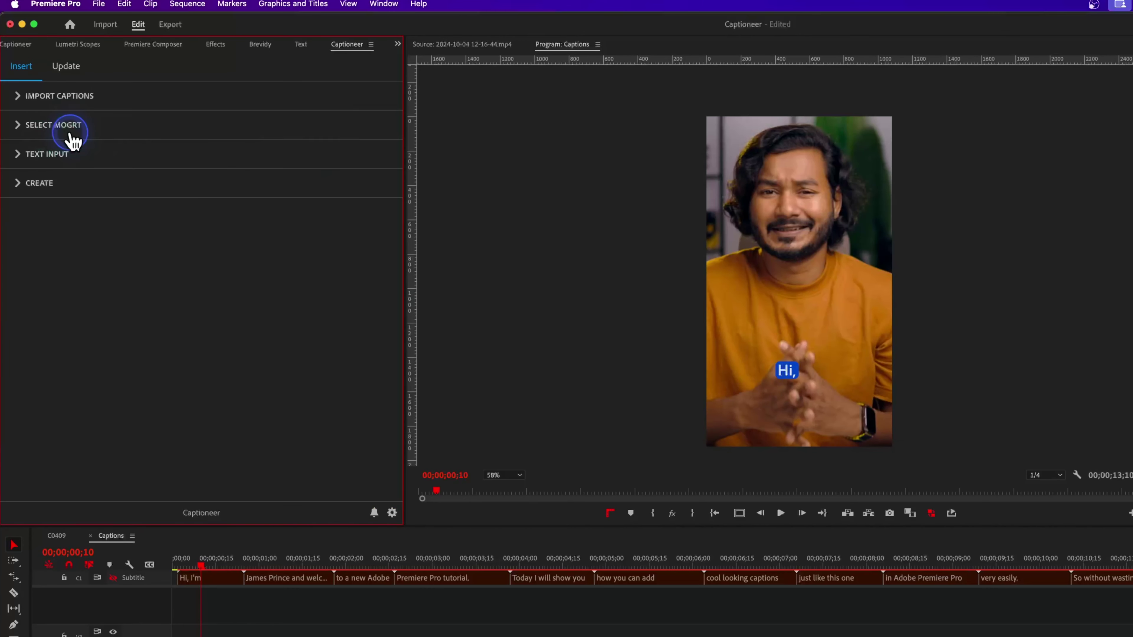
{"action": "left_click", "coordinate": [70, 133]}
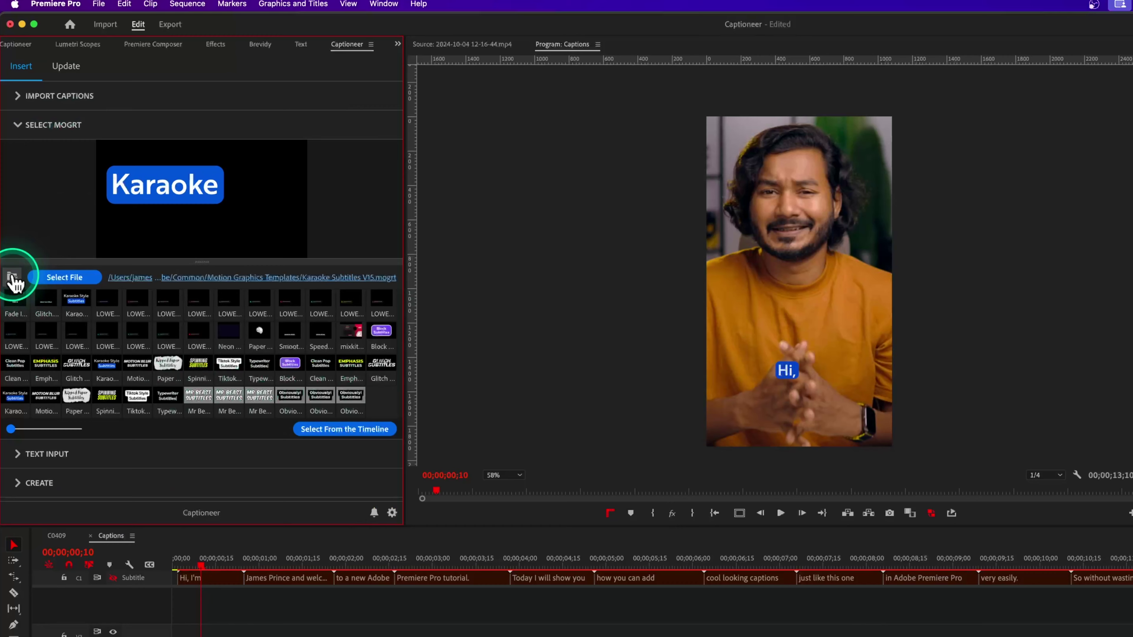
Replace the captions with Mr Beast Words clips, play them back, and select the first clip.
{"action": "left_click", "coordinate": [267, 398]}
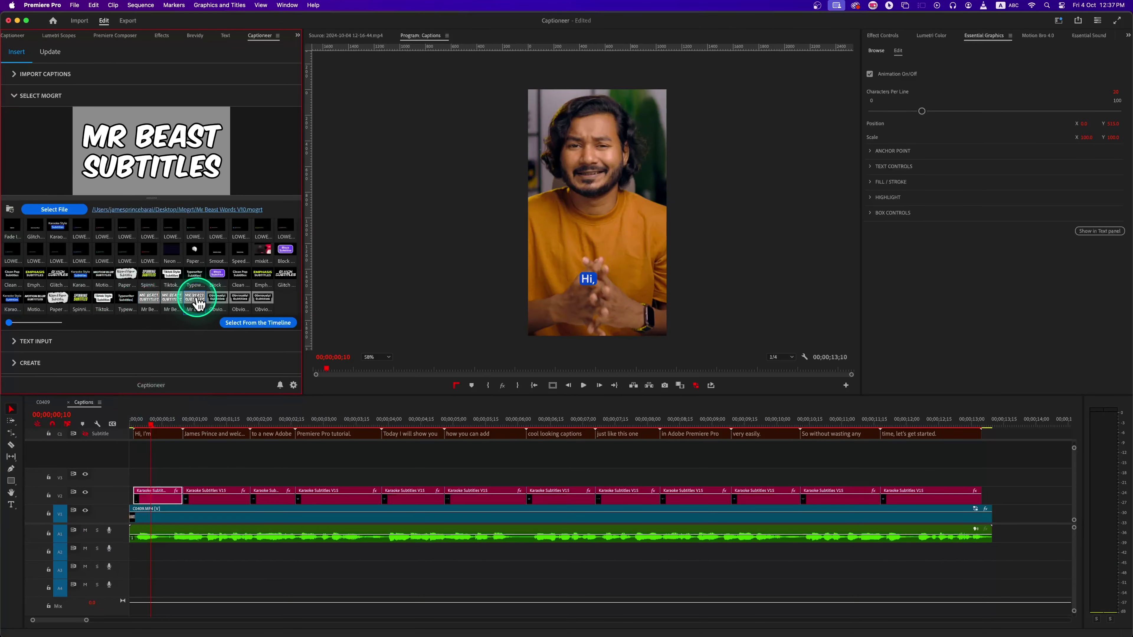
{"action": "key", "text": "Return"}
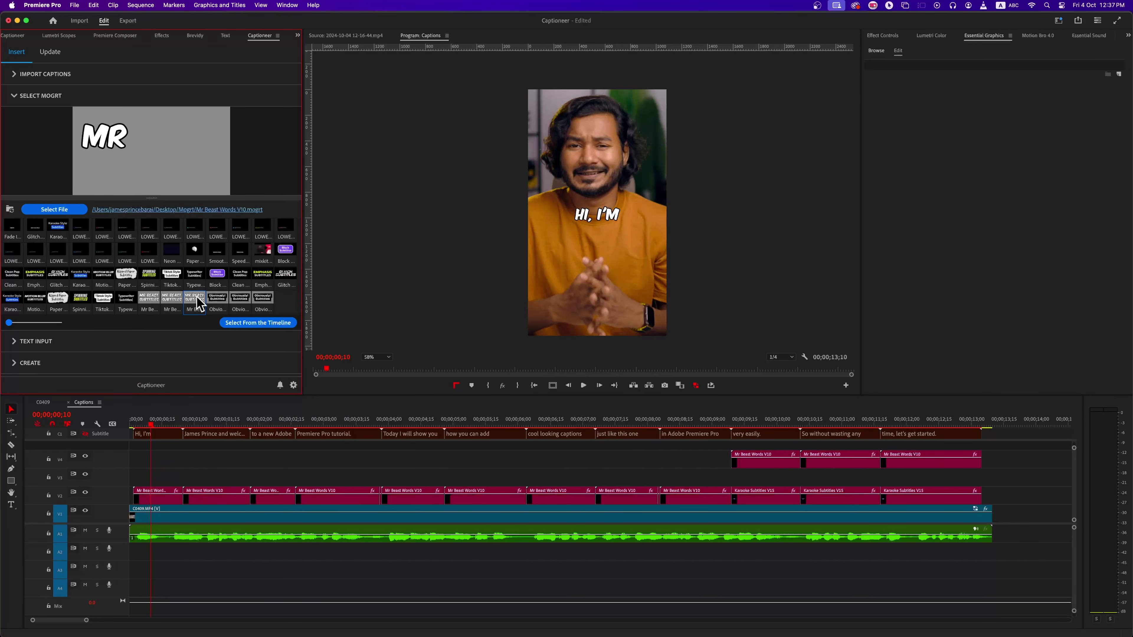
{"action": "left_click", "coordinate": [169, 467]}
{"action": "left_click", "coordinate": [134, 424]}
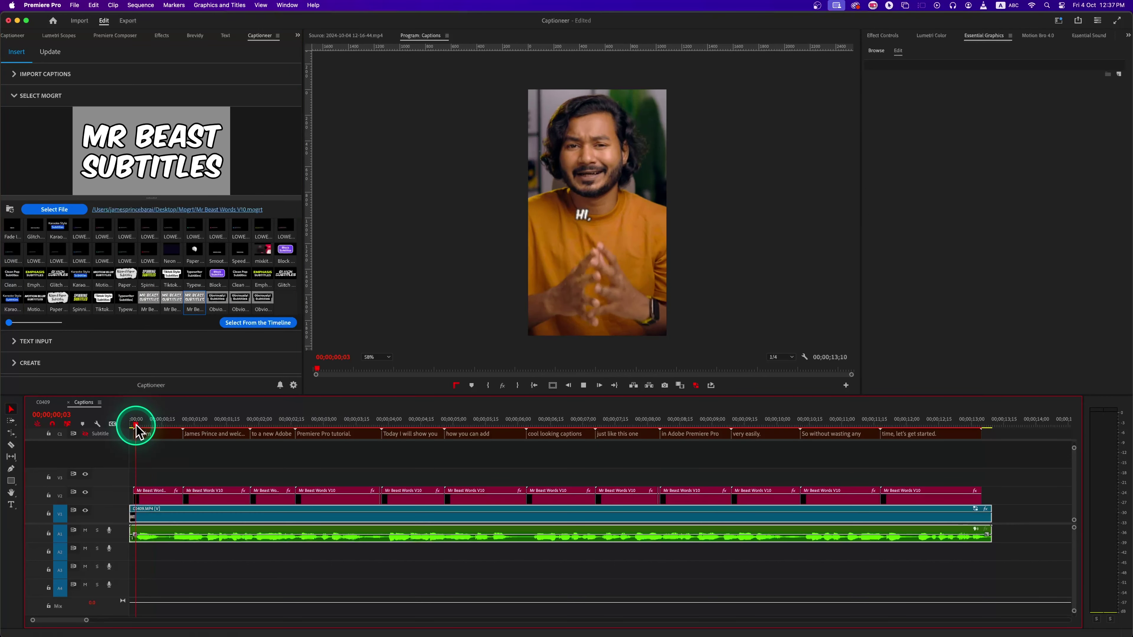
{"action": "key", "text": "space"}
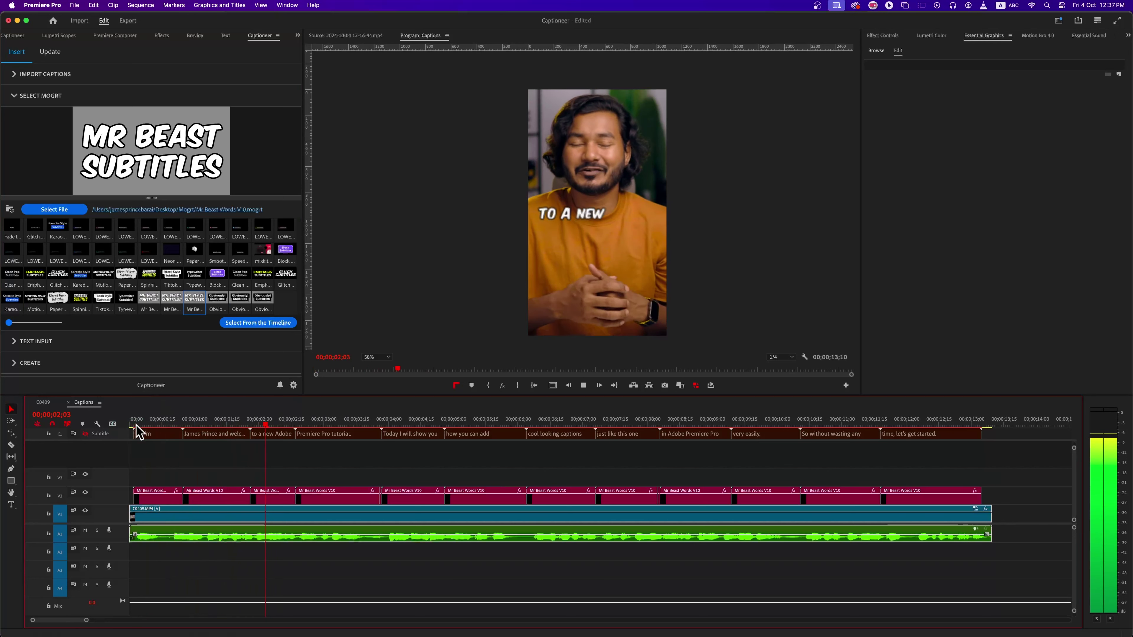
{"action": "left_click", "coordinate": [138, 430]}
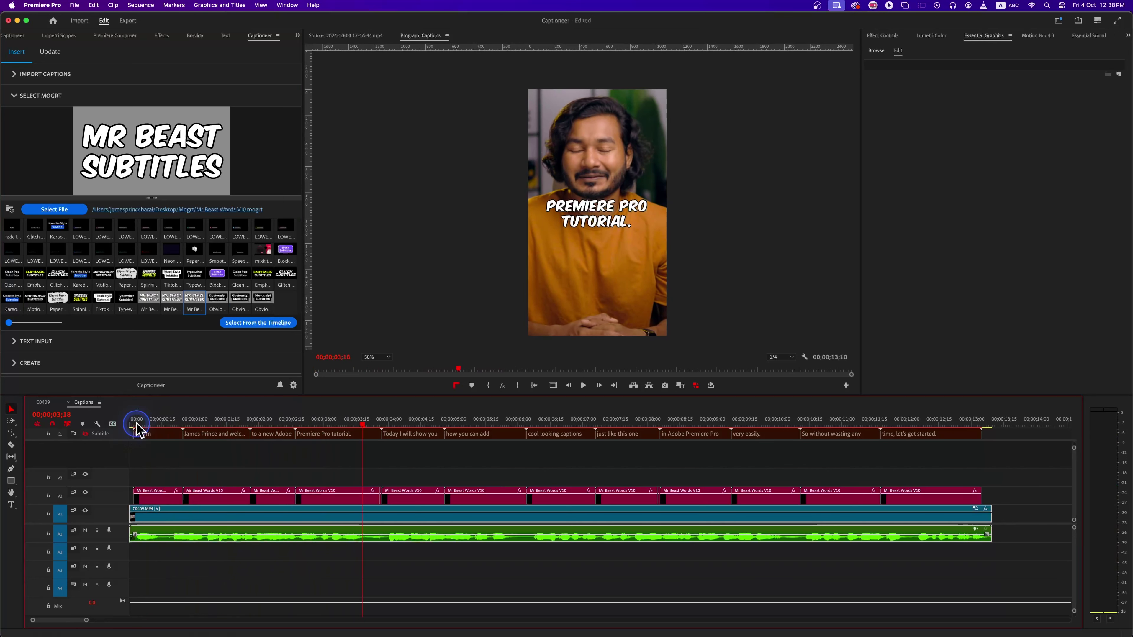
{"action": "left_click", "coordinate": [134, 425]}
{"action": "left_click", "coordinate": [149, 472]}
{"action": "left_click", "coordinate": [152, 493]}
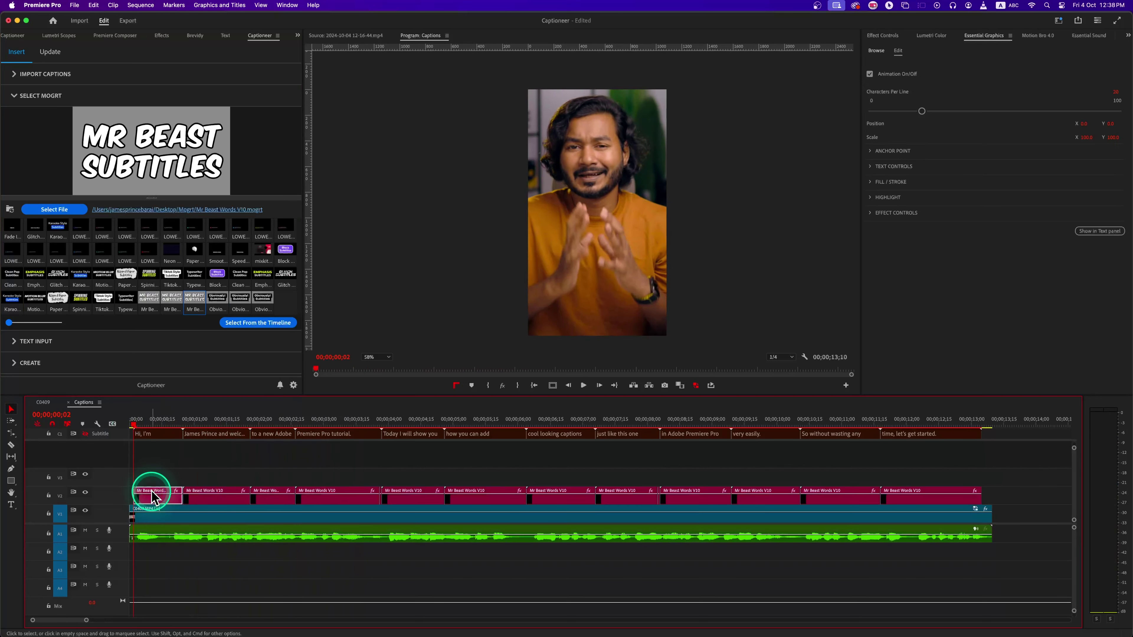
Preview the Obviously Subtitles template and generate captions with it.
{"action": "left_click", "coordinate": [204, 315]}
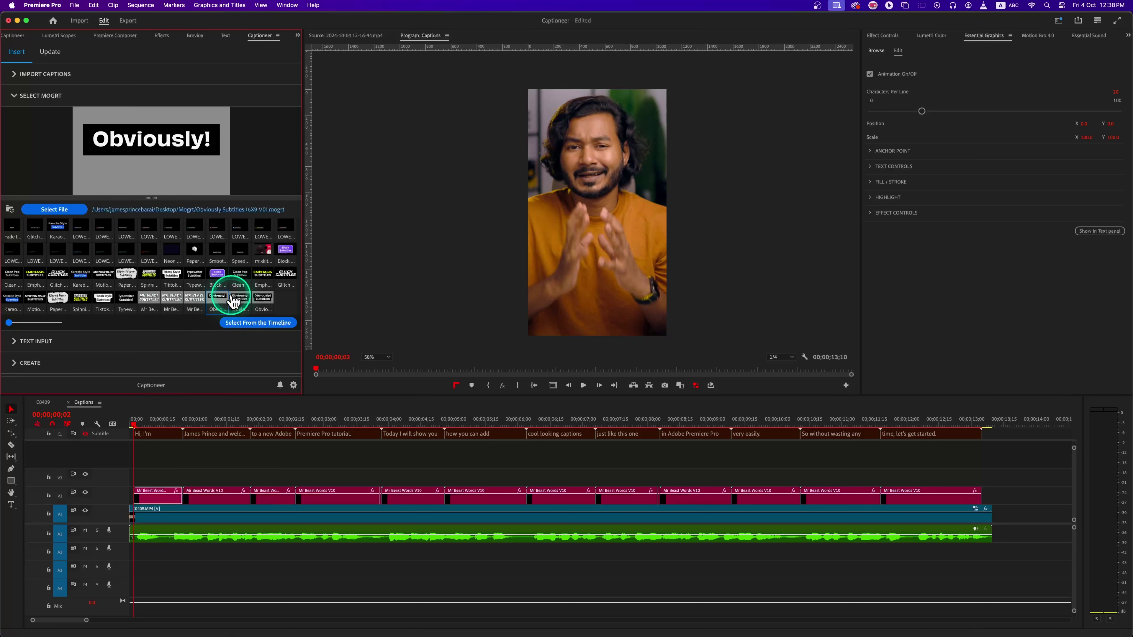
{"action": "left_click", "coordinate": [261, 300]}
{"action": "key", "text": "Return"}
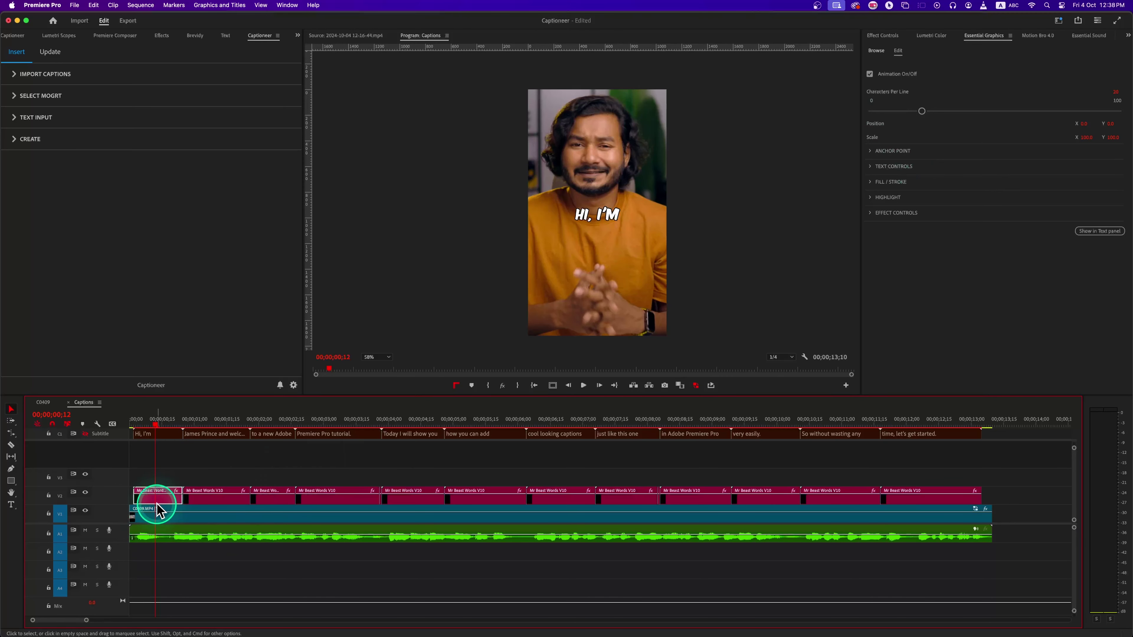
Lower the first Mr Beast caption to Position Y 493 and give it a 3FFBFF cyan fill.
{"action": "left_click", "coordinate": [1111, 123]}
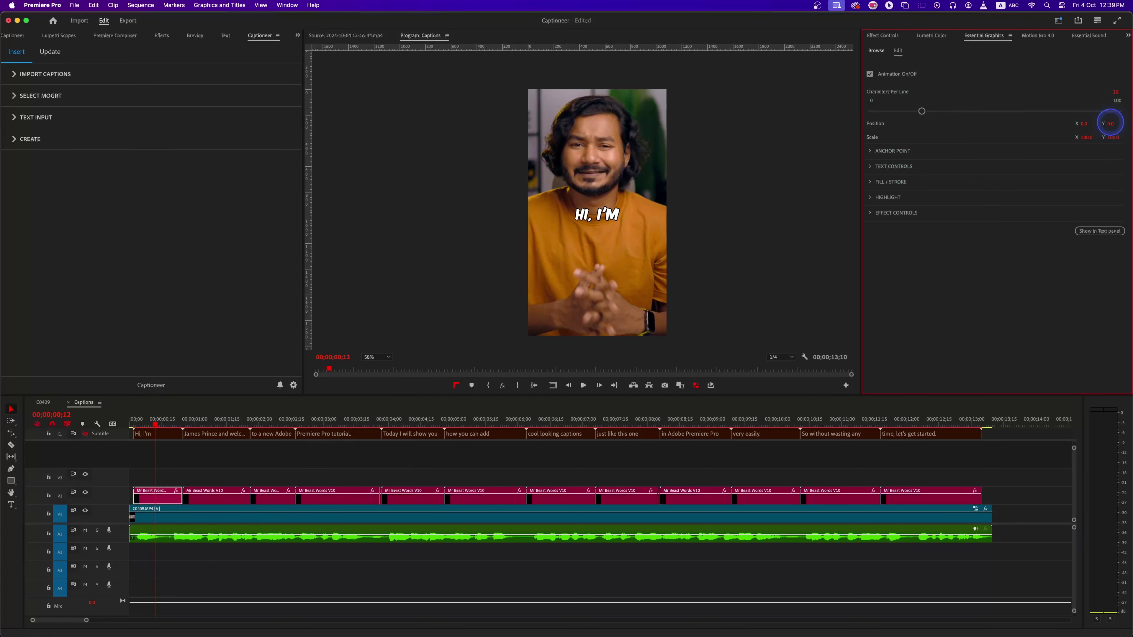
{"action": "left_click_drag", "start_coordinate": [1111, 123], "coordinate": [1113, 123]}
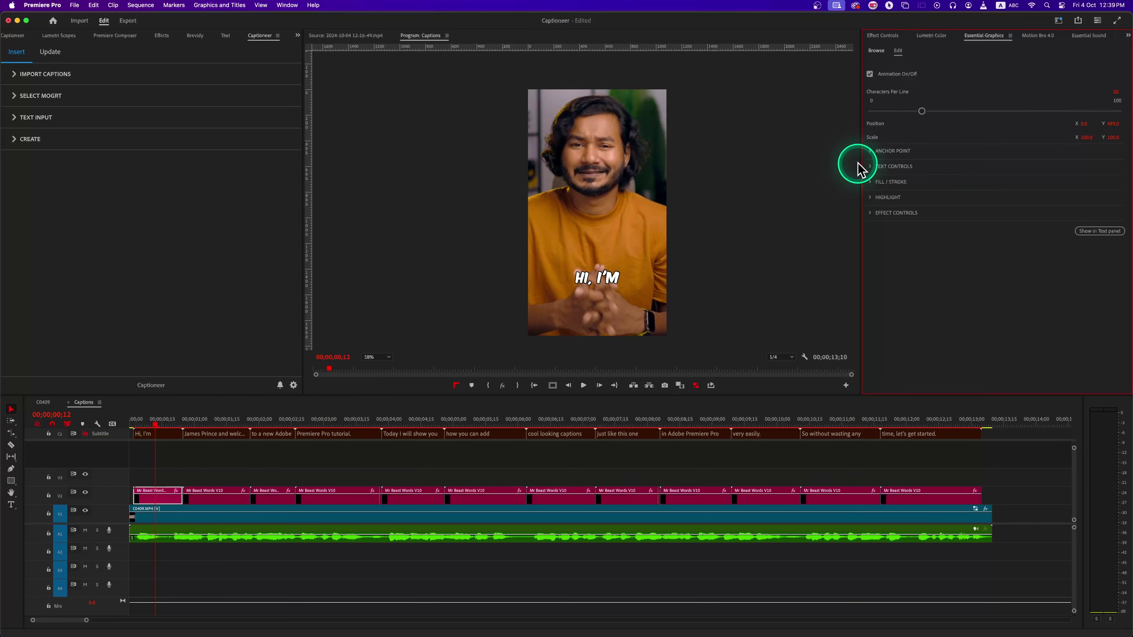
{"action": "left_click", "coordinate": [874, 181]}
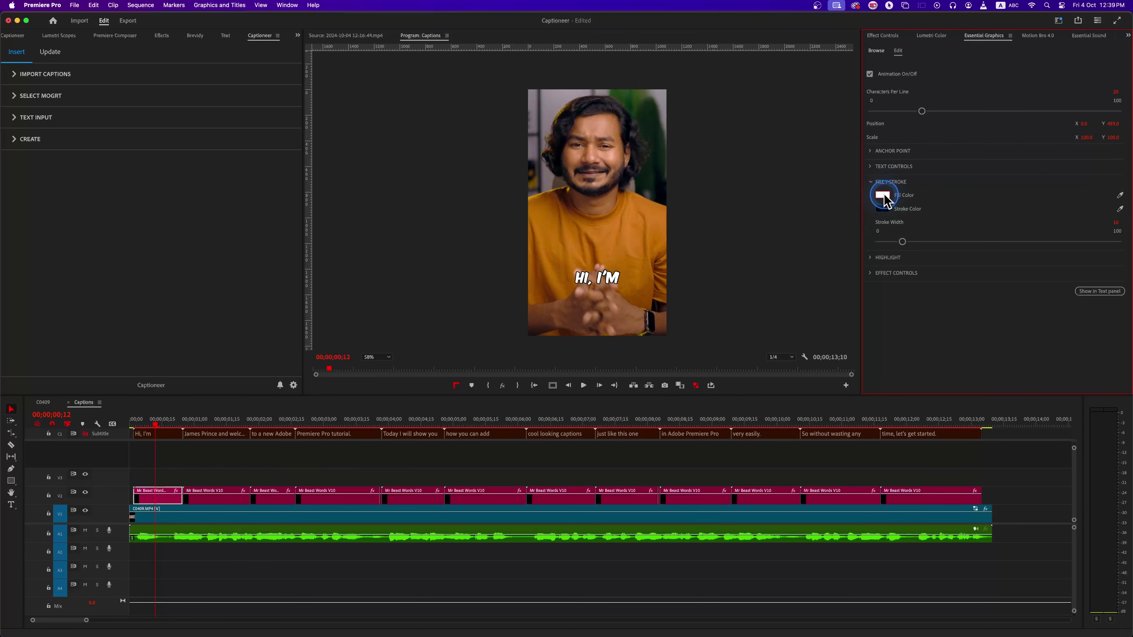
{"action": "left_click", "coordinate": [883, 196]}
{"action": "left_click", "coordinate": [581, 324]}
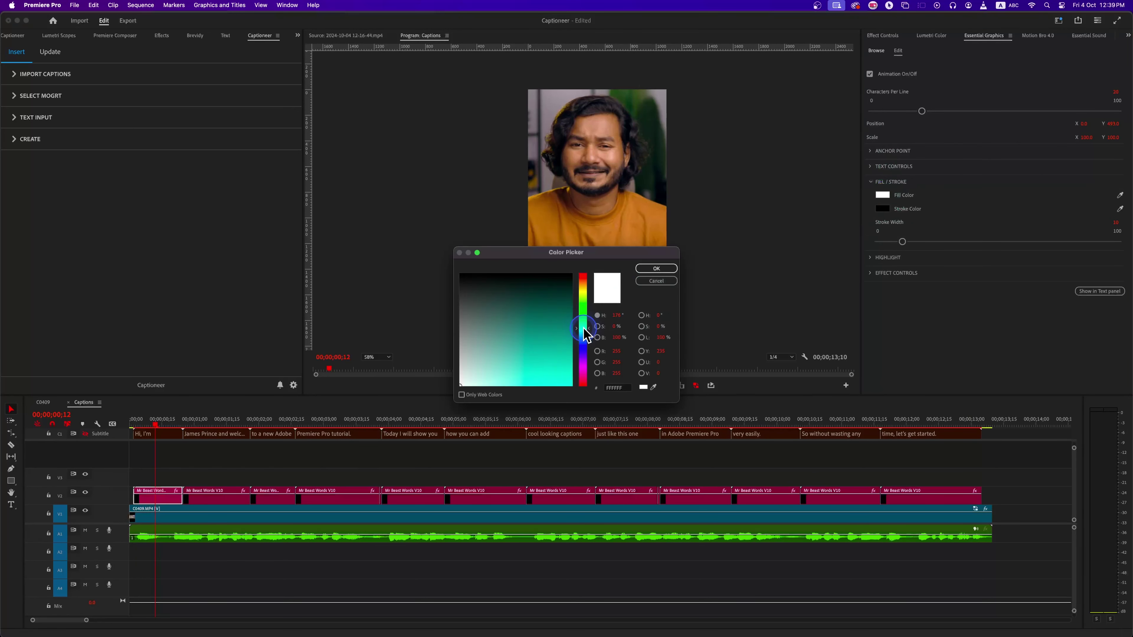
{"action": "left_click_drag", "start_coordinate": [584, 333], "coordinate": [586, 331]}
{"action": "left_click", "coordinate": [544, 391]}
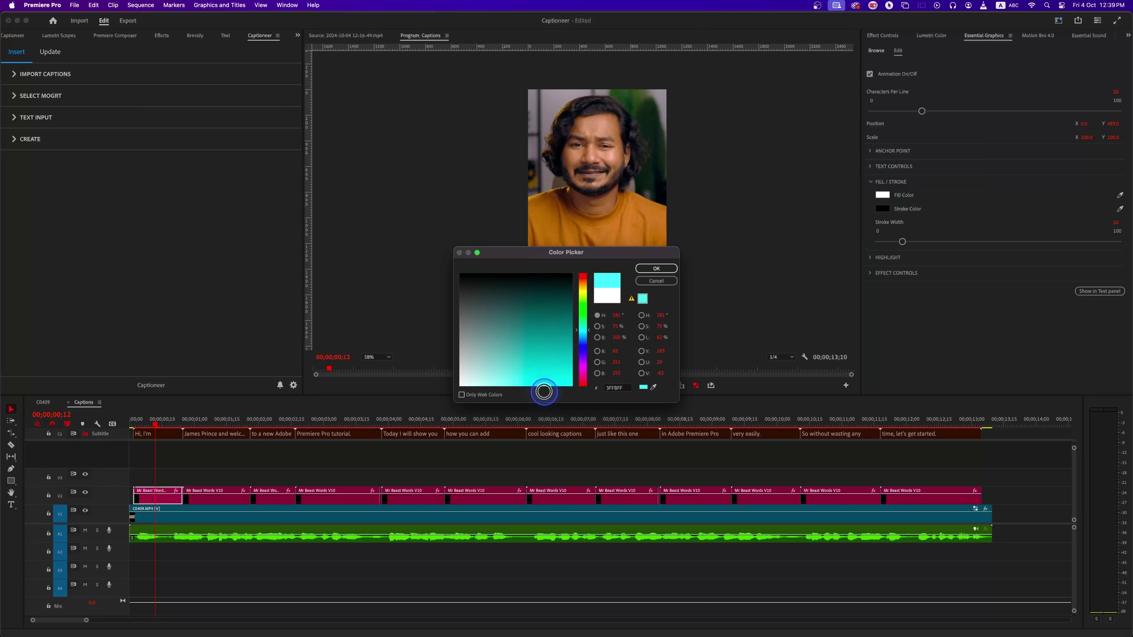
{"action": "left_click", "coordinate": [656, 269]}
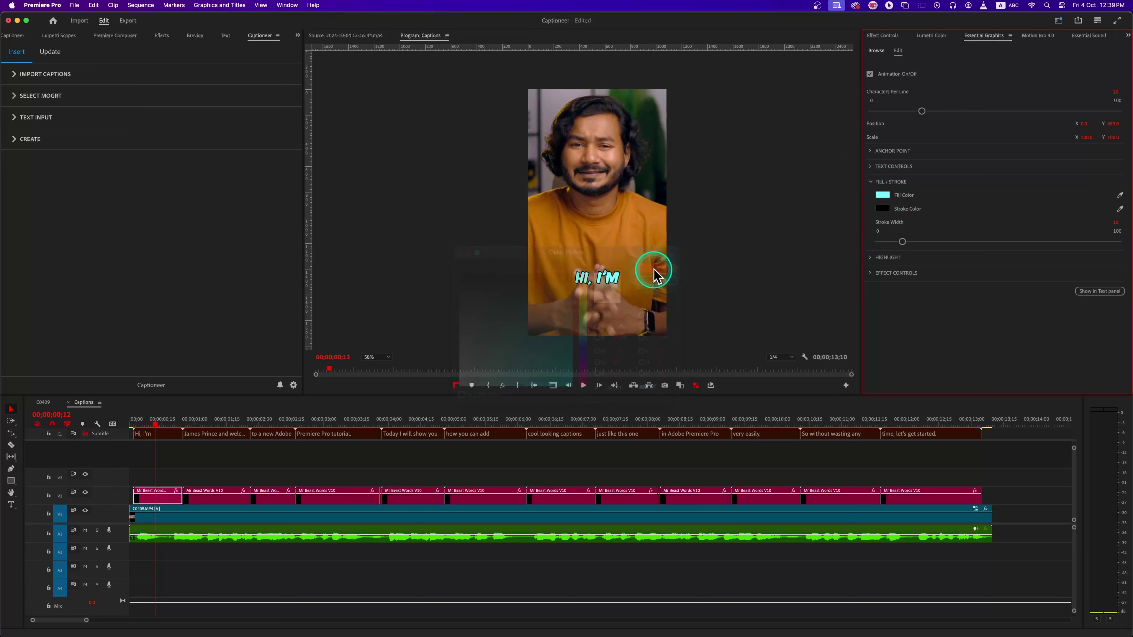
Copy the cyan caption's style and paste it onto all 14 caption clips on V2.
{"action": "left_click", "coordinate": [40, 54]}
{"action": "left_click", "coordinate": [38, 88]}
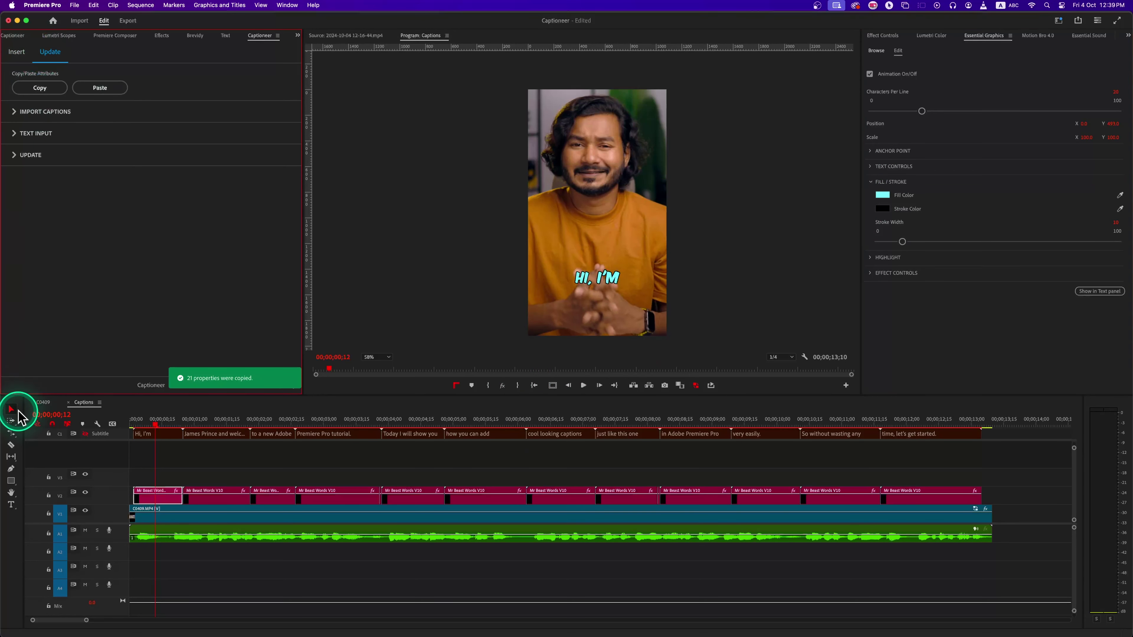
{"action": "left_click", "coordinate": [13, 420]}
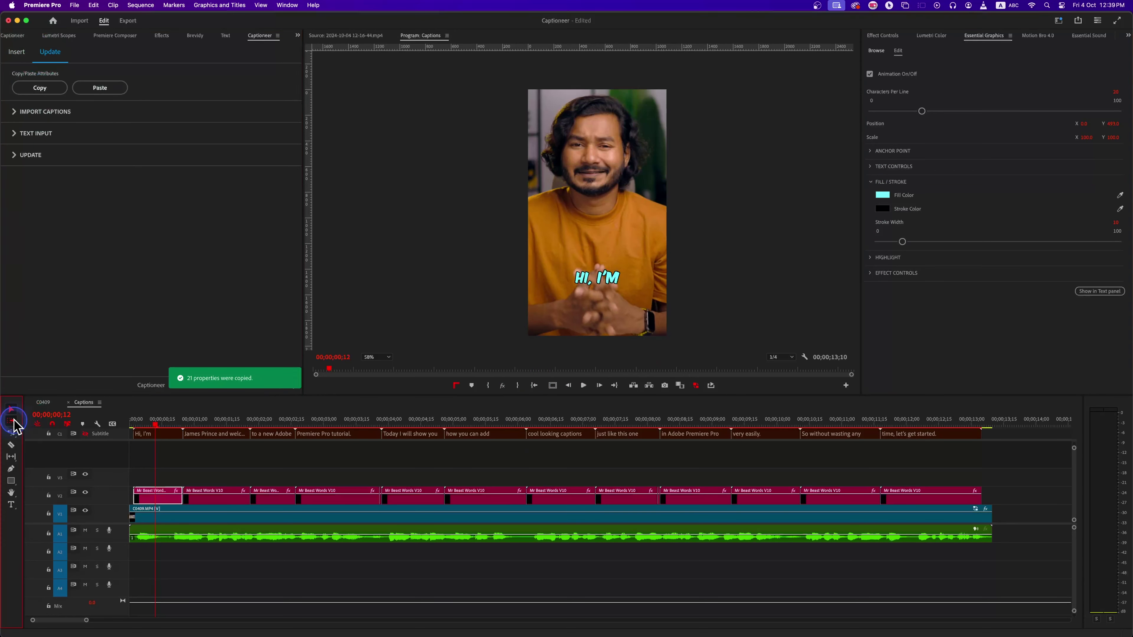
{"action": "left_click", "coordinate": [161, 494]}
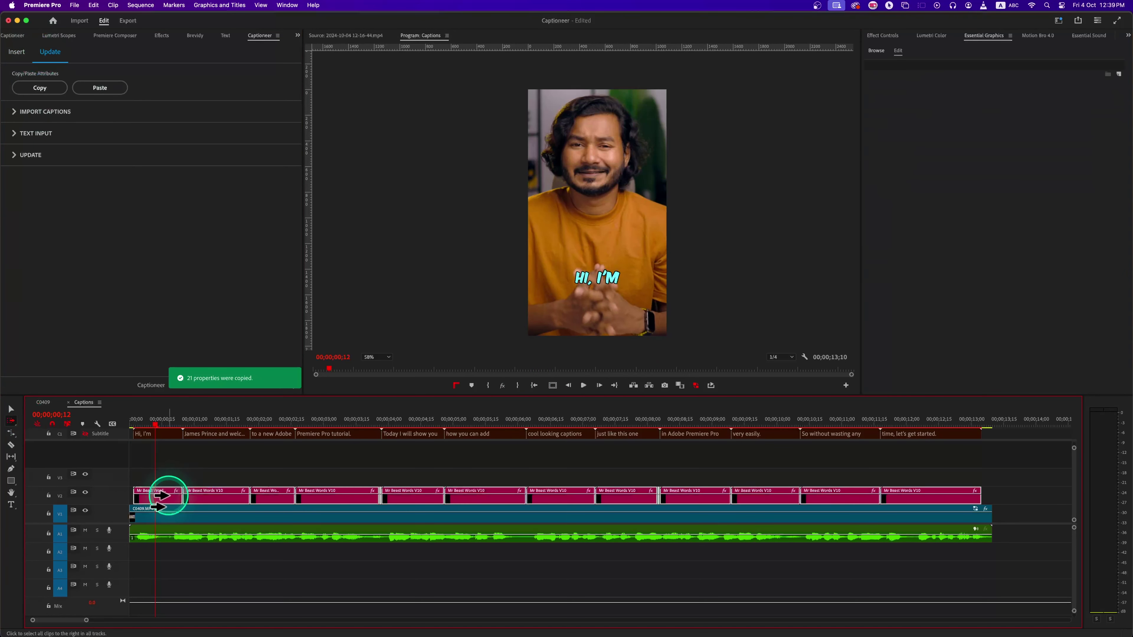
{"action": "left_click", "coordinate": [95, 87]}
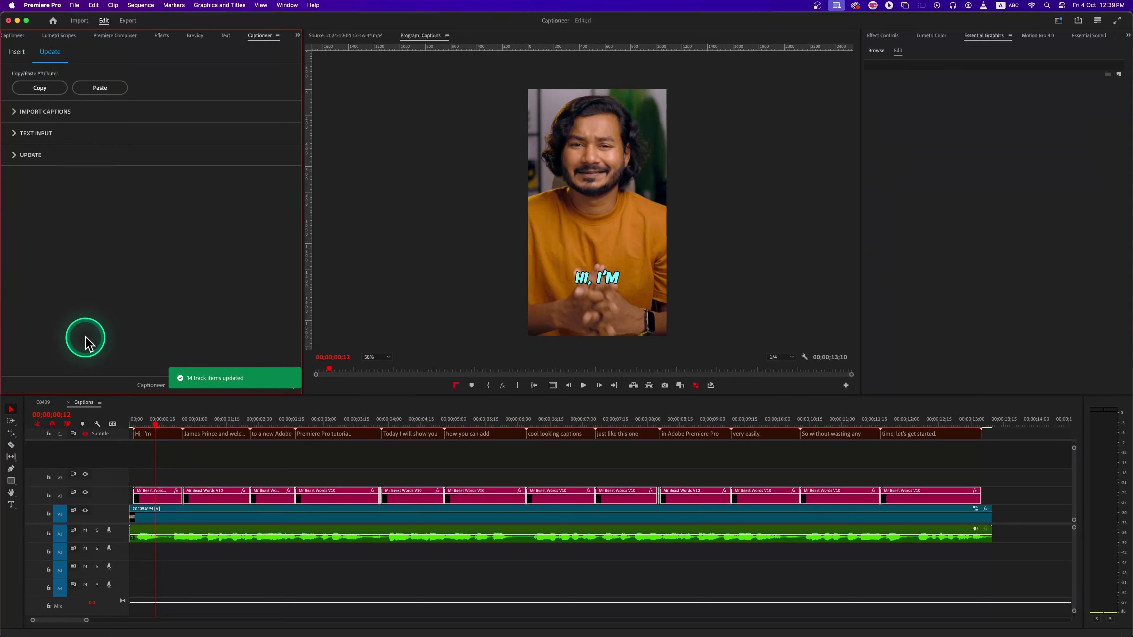
{"action": "left_click", "coordinate": [134, 414]}
{"action": "key", "text": "v"}
{"action": "left_click", "coordinate": [136, 422]}
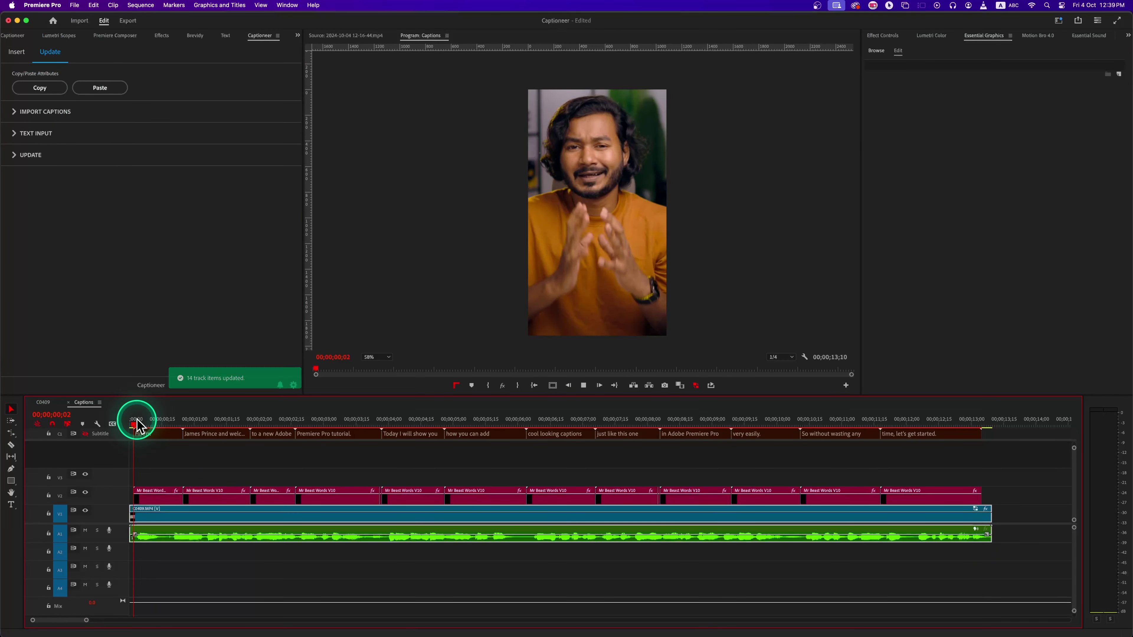
{"action": "key", "text": "space"}
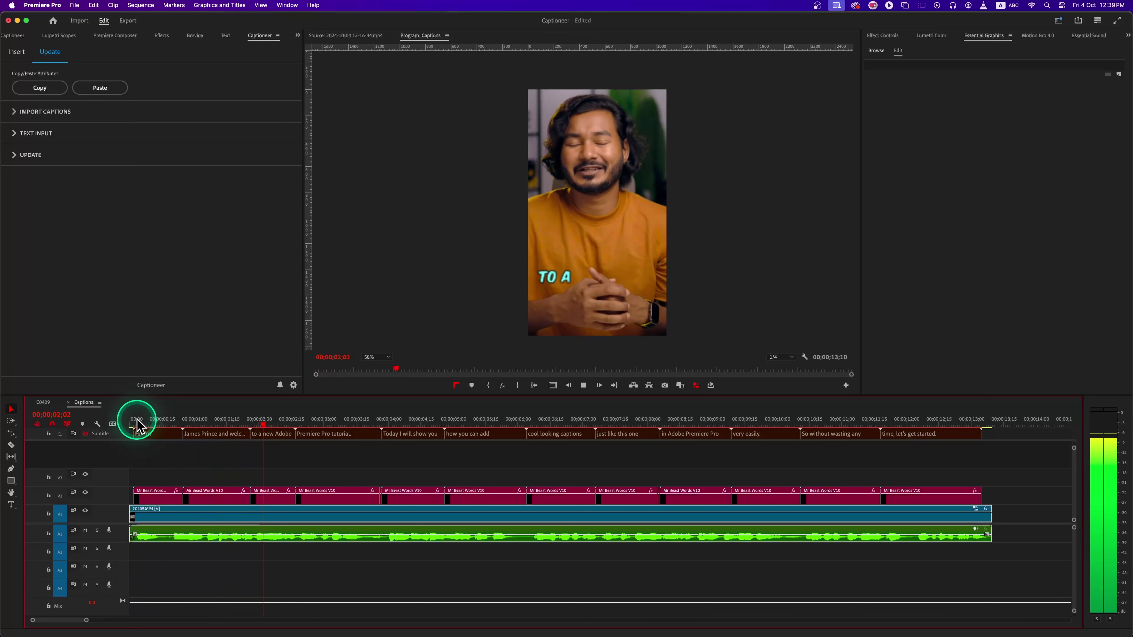